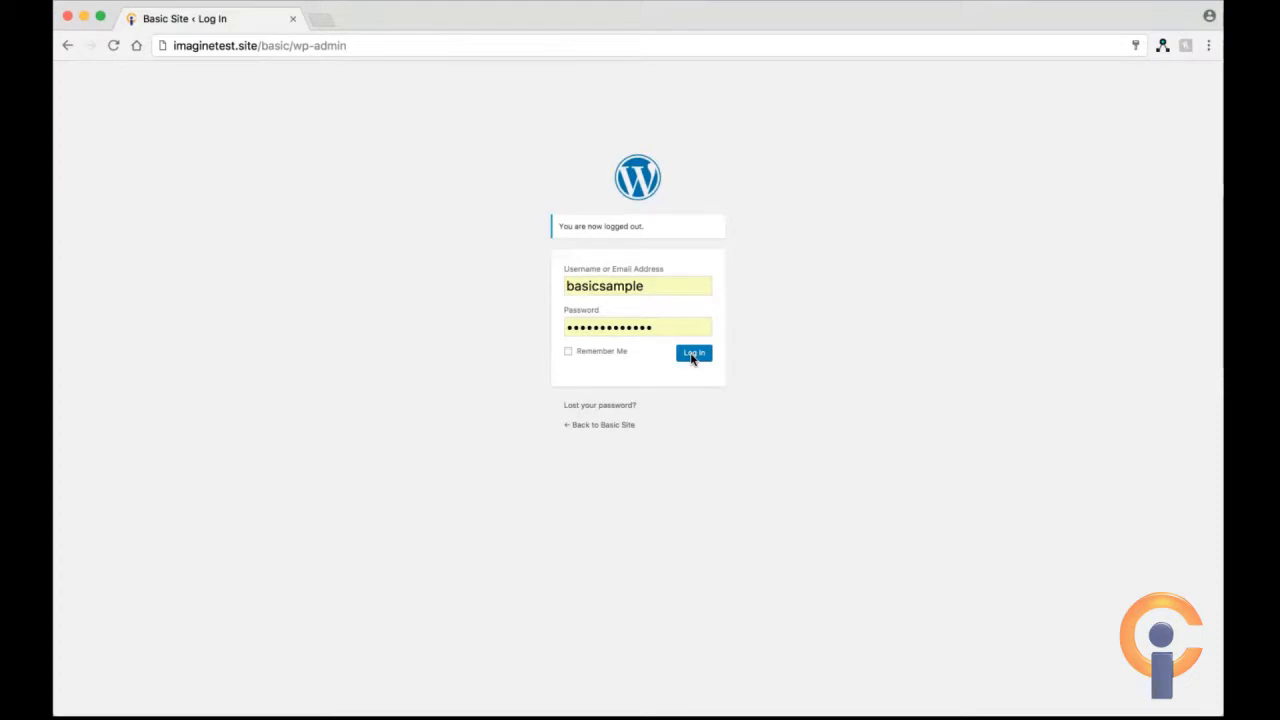
Log in to the Basic Site WordPress admin with the credentials already filled in.
left_click(693, 356)
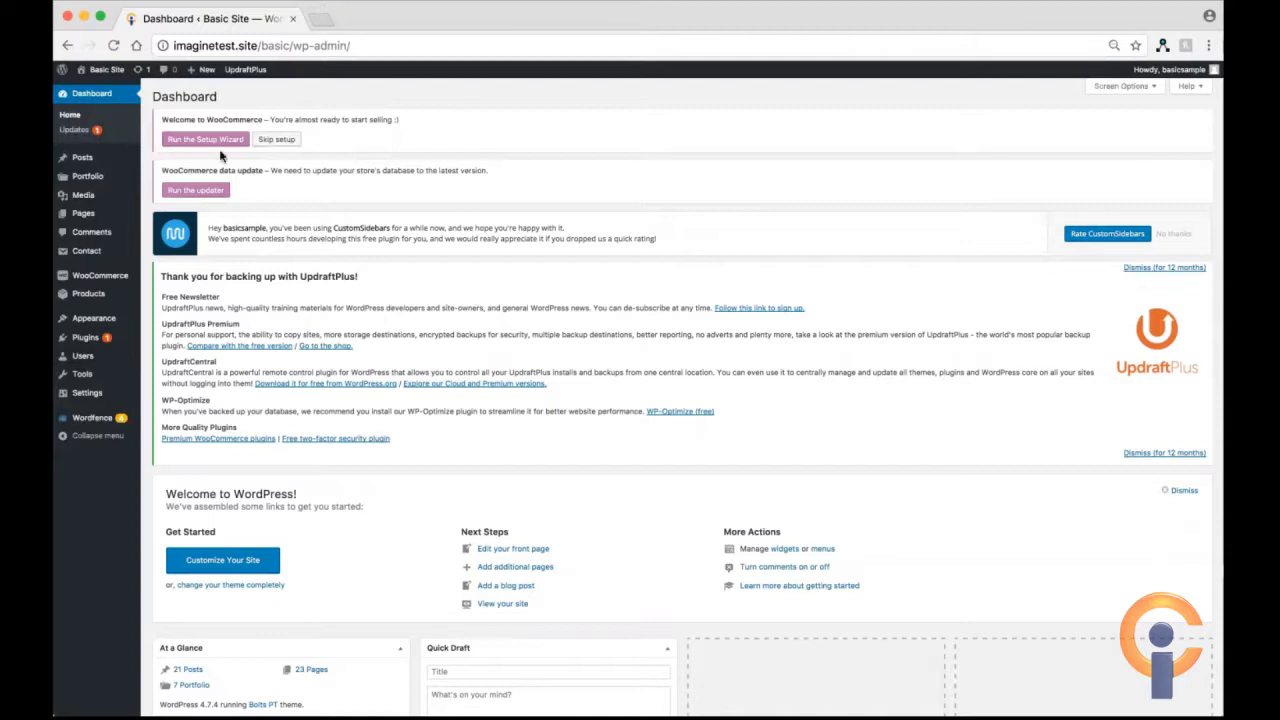
mouse_move(100, 72)
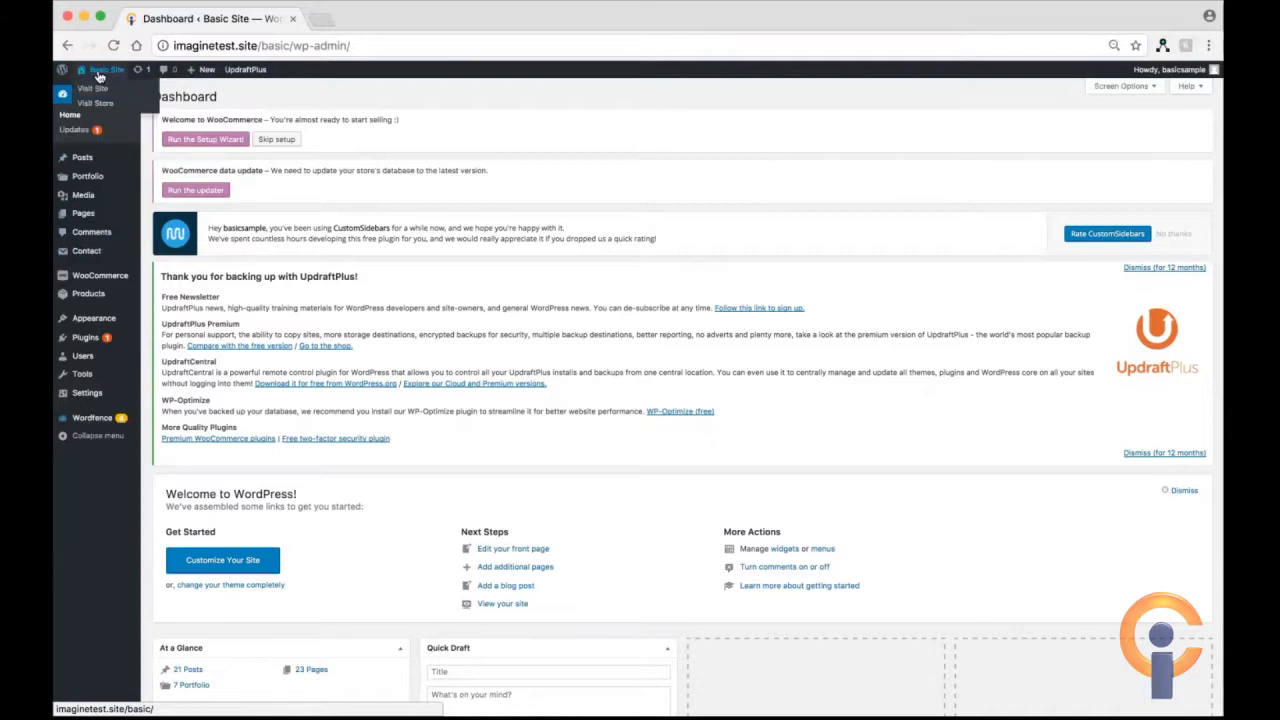
mouse_move(80, 164)
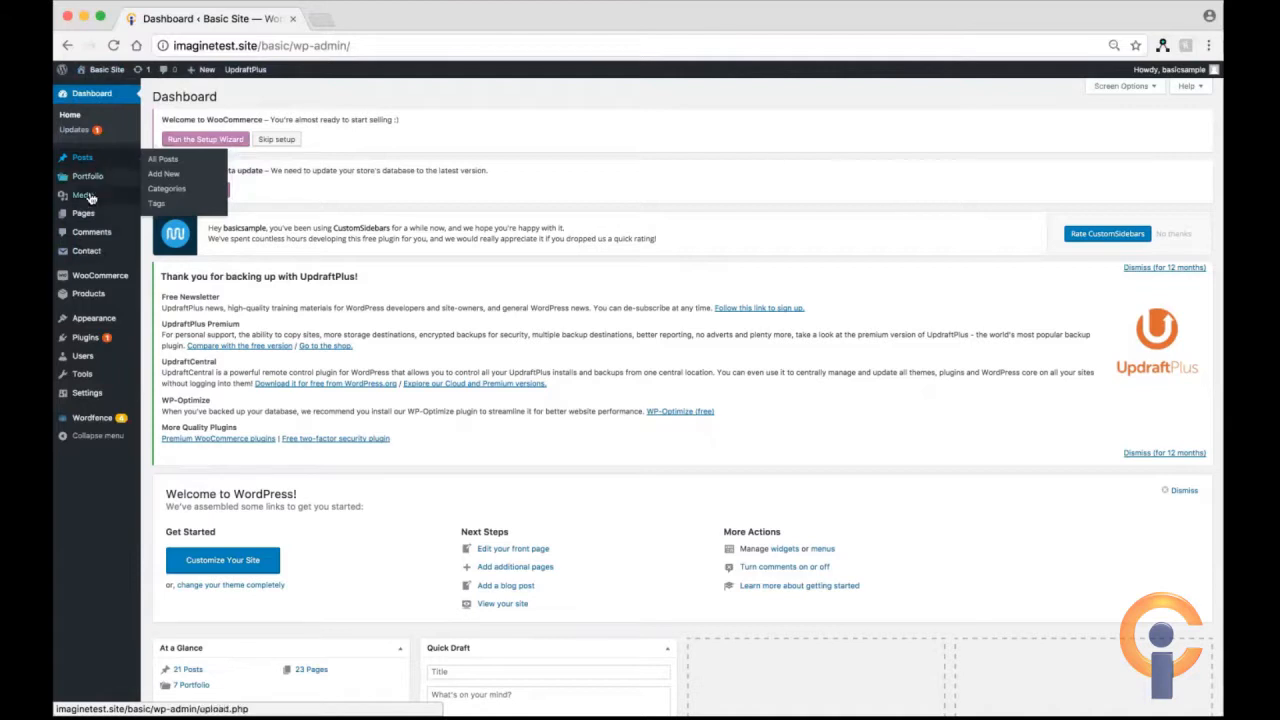
mouse_move(88, 200)
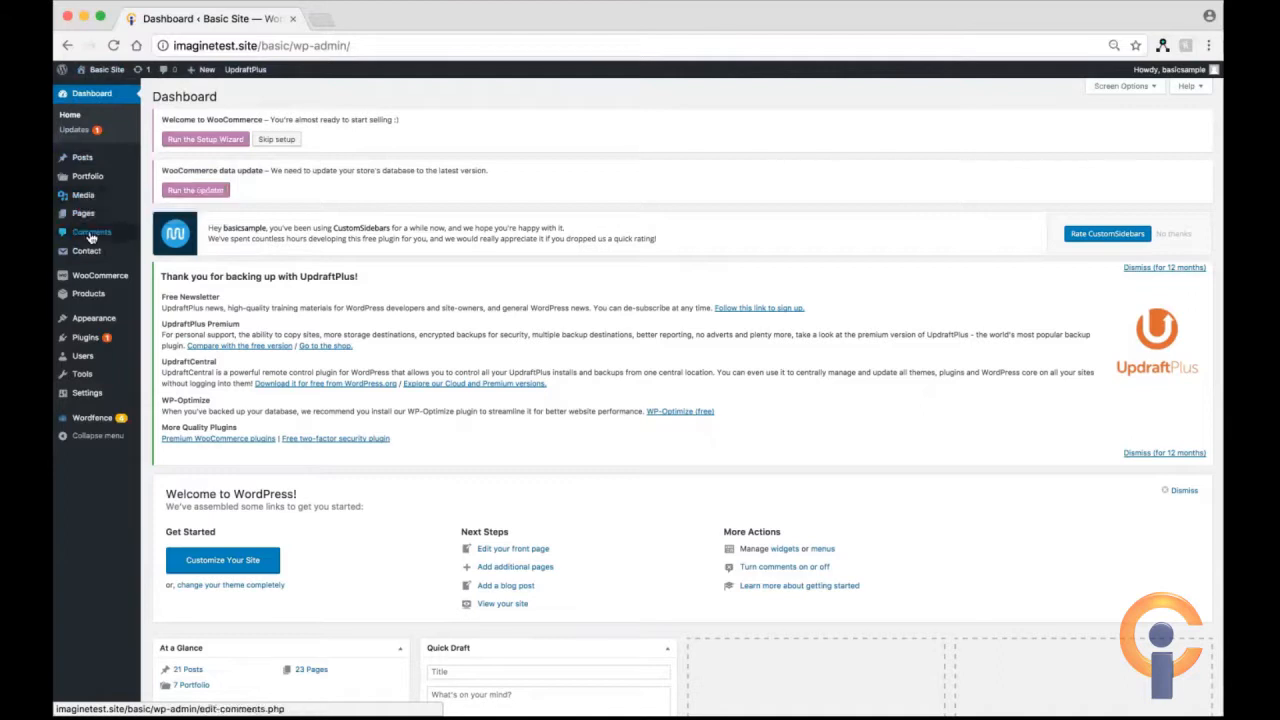
mouse_move(100, 223)
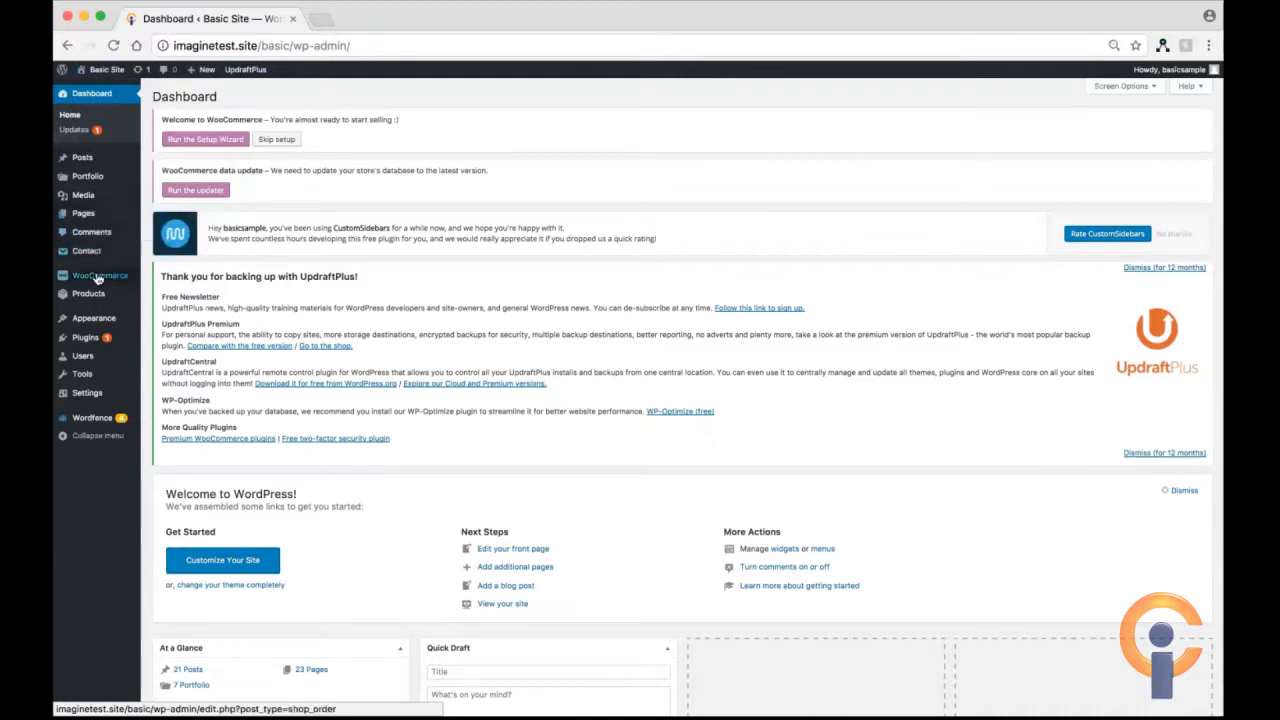
mouse_move(92, 340)
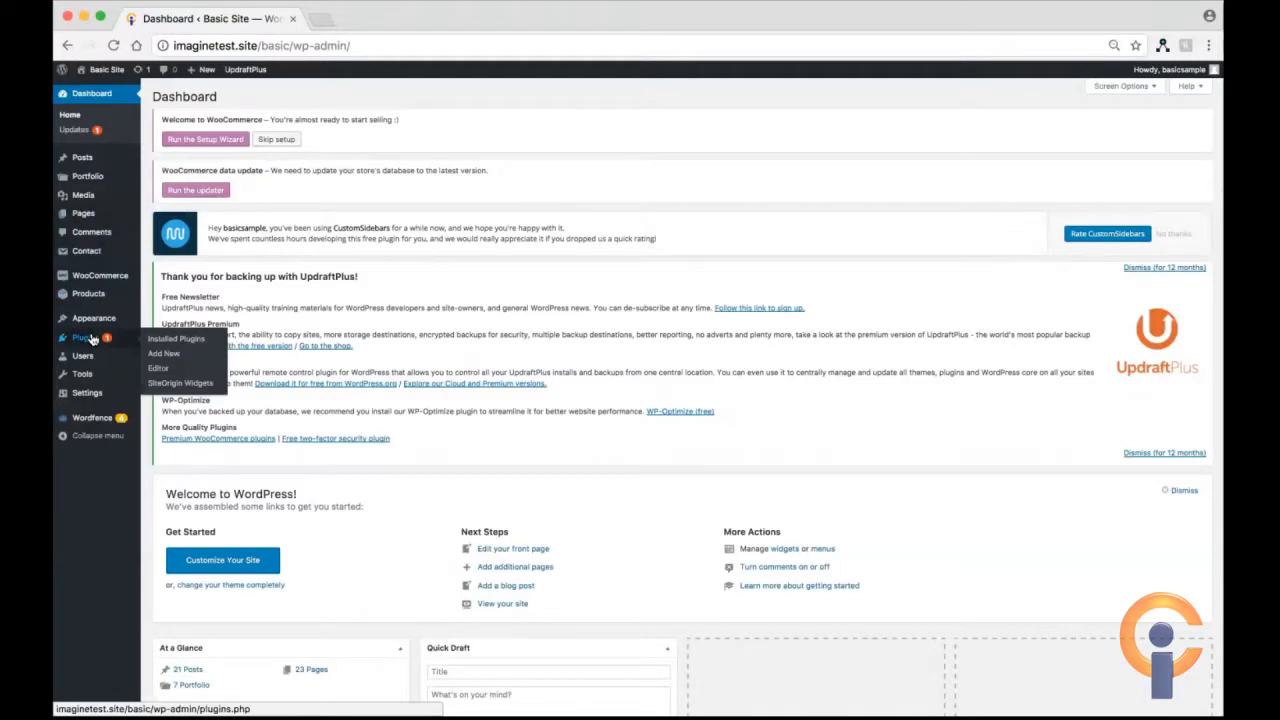
mouse_move(90, 424)
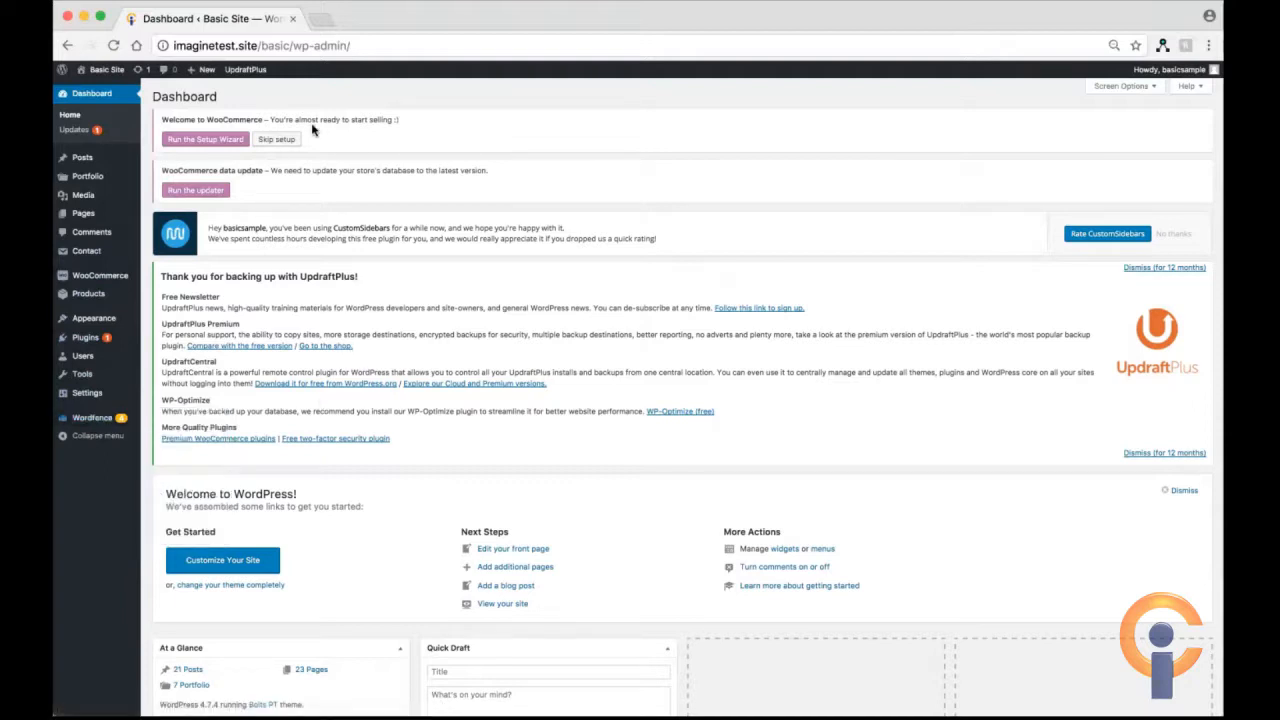
Open the public Basic Site home page in a separate browser tab and view it.
right_click(86, 78)
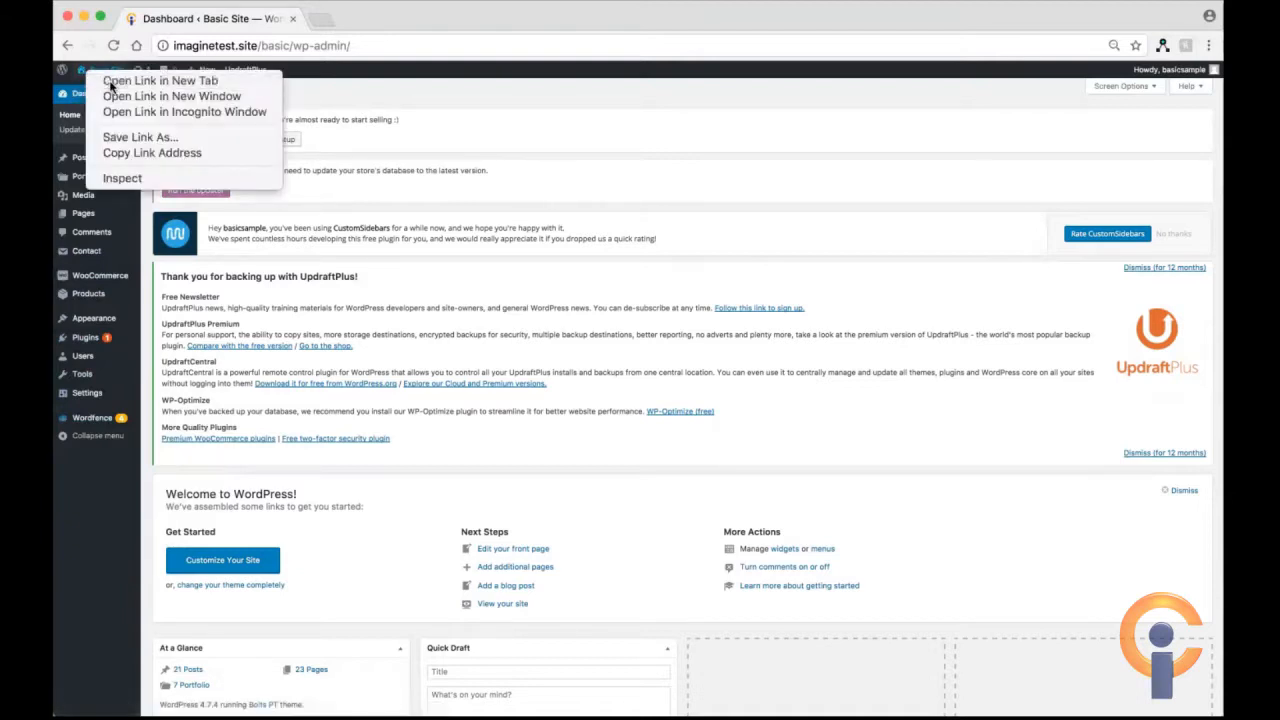
left_click(110, 84)
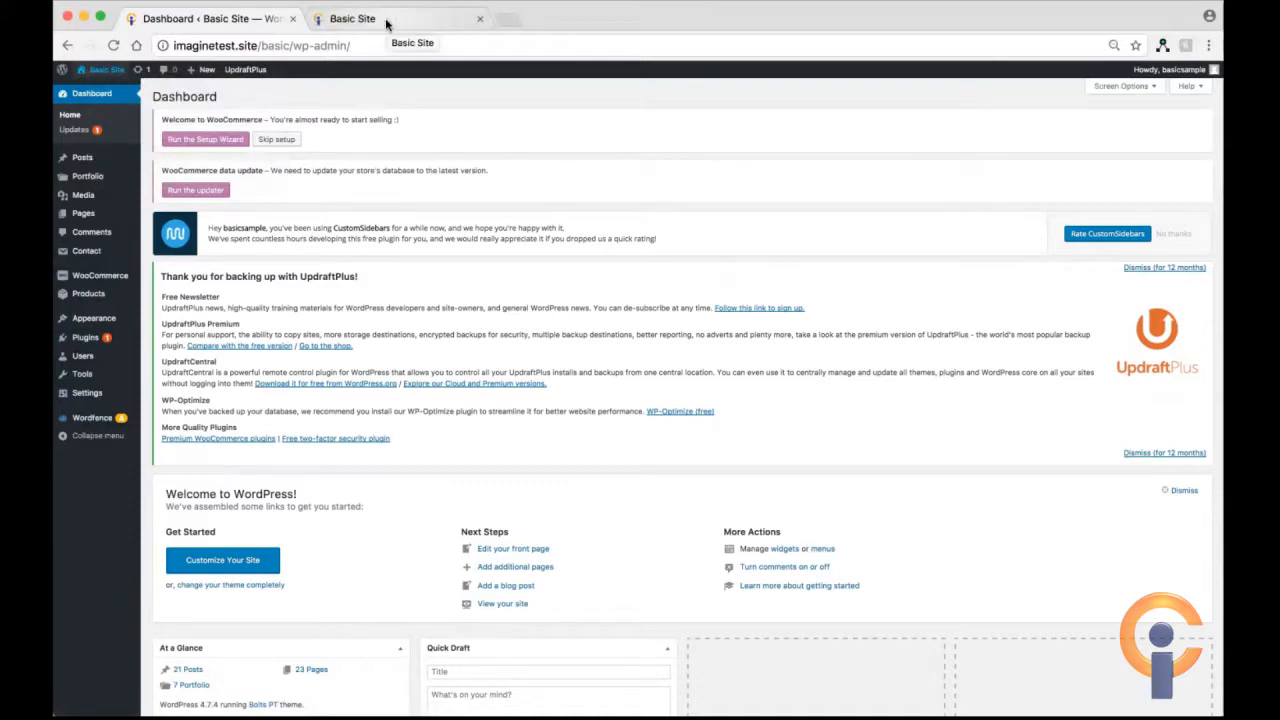
left_click(386, 20)
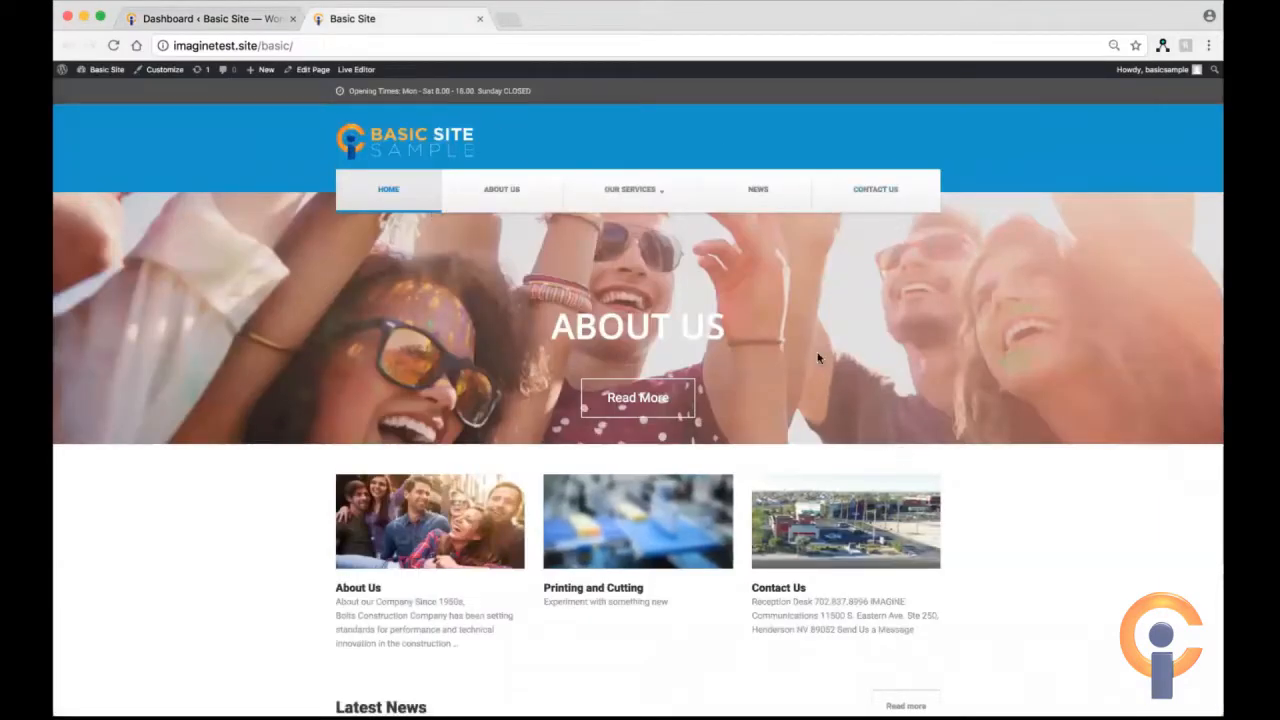
Return to the WordPress admin and look through the list of all posts.
left_click(155, 22)
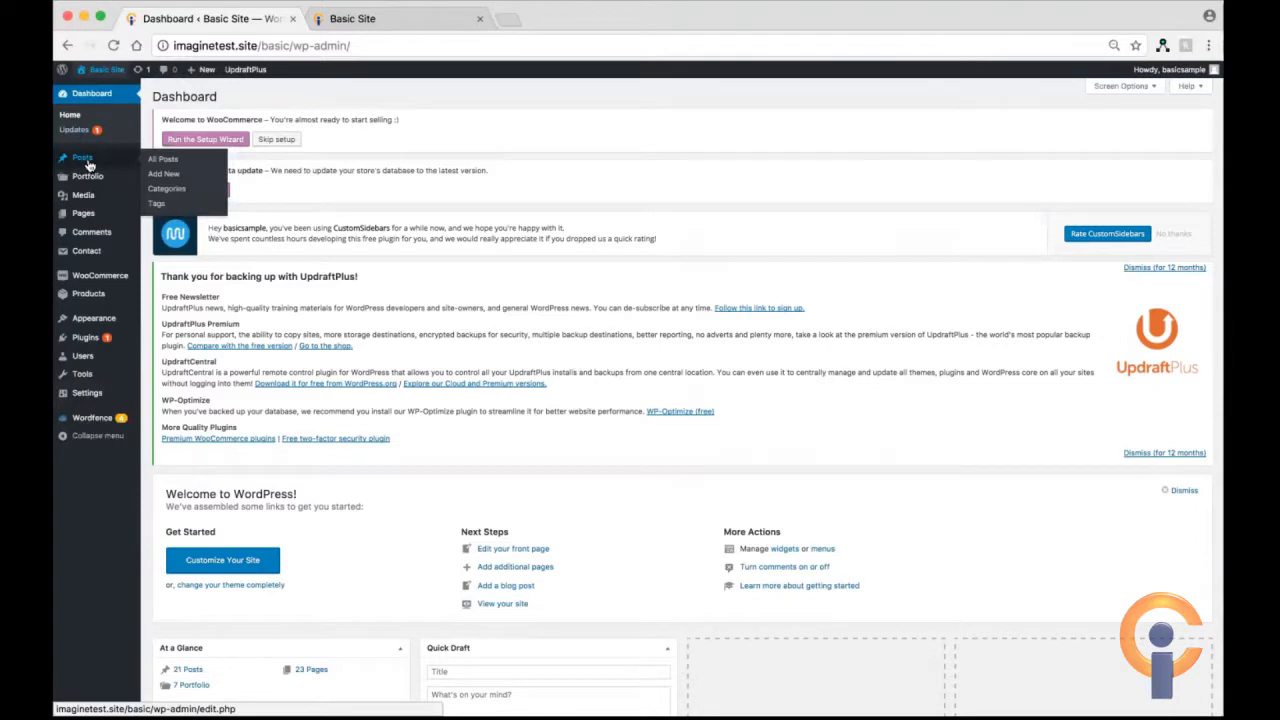
left_click(89, 164)
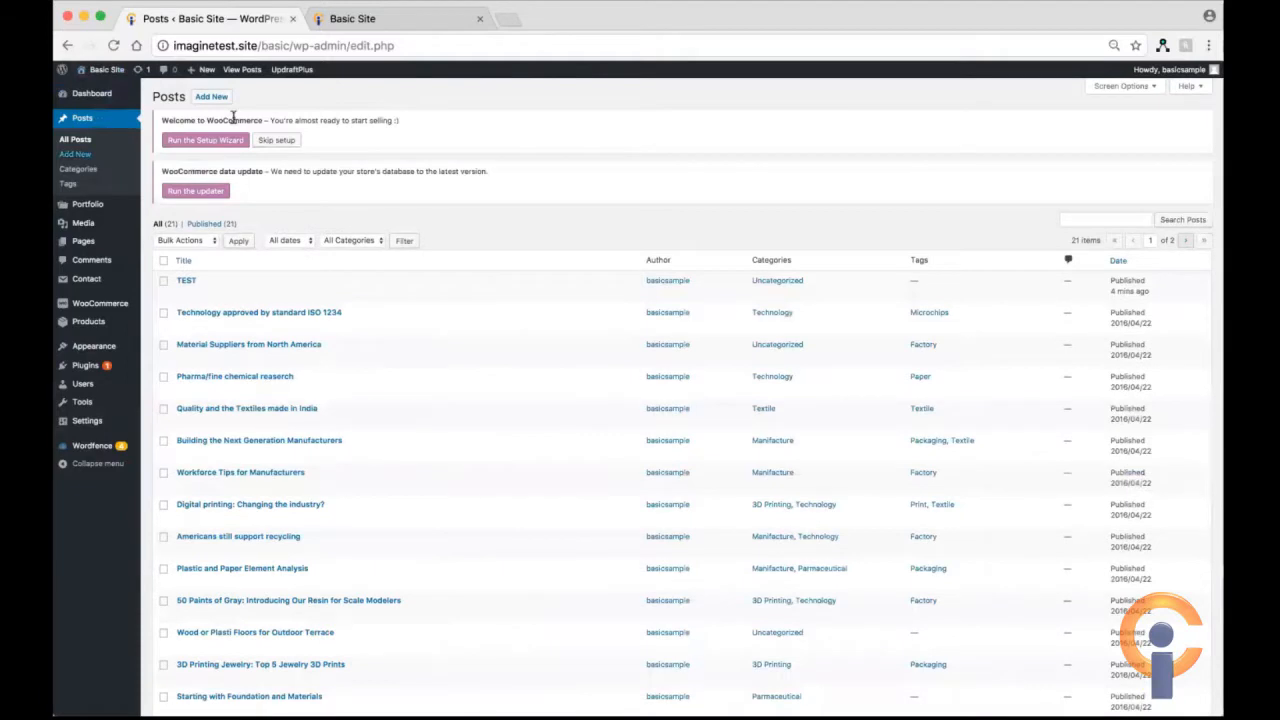
scroll(310, 572, "down", 5)
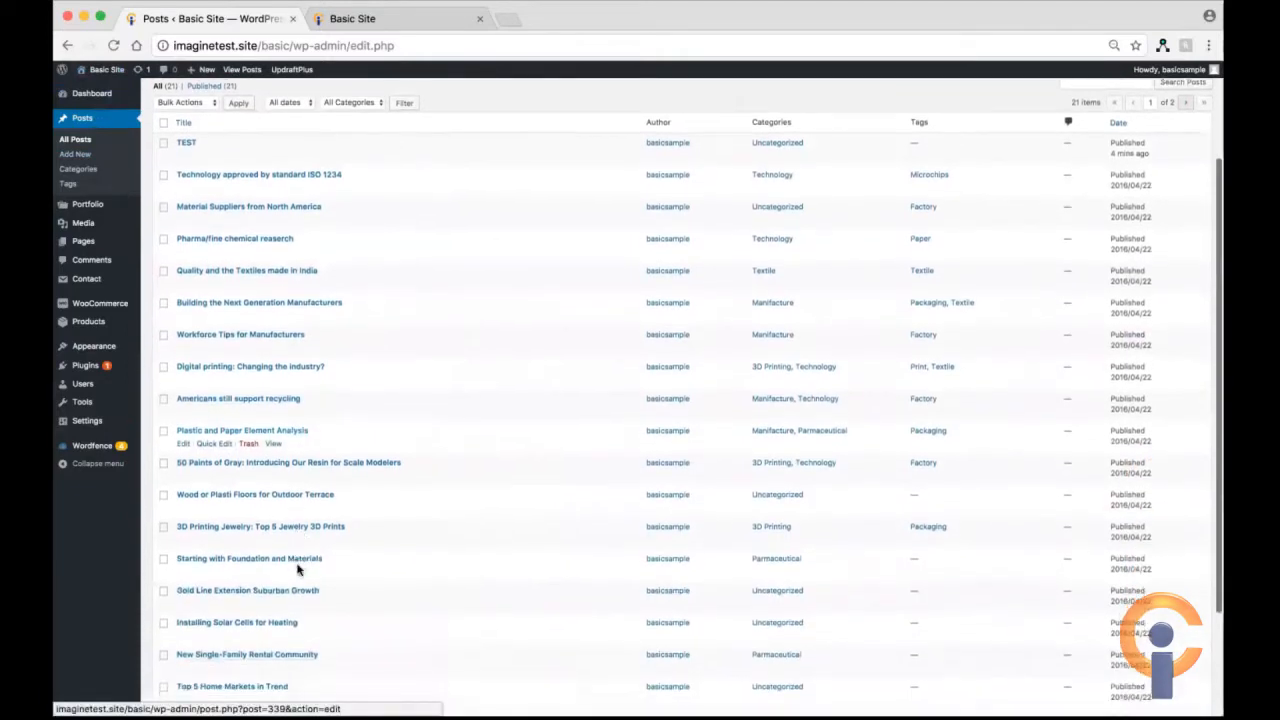
scroll(298, 568, "up", 5)
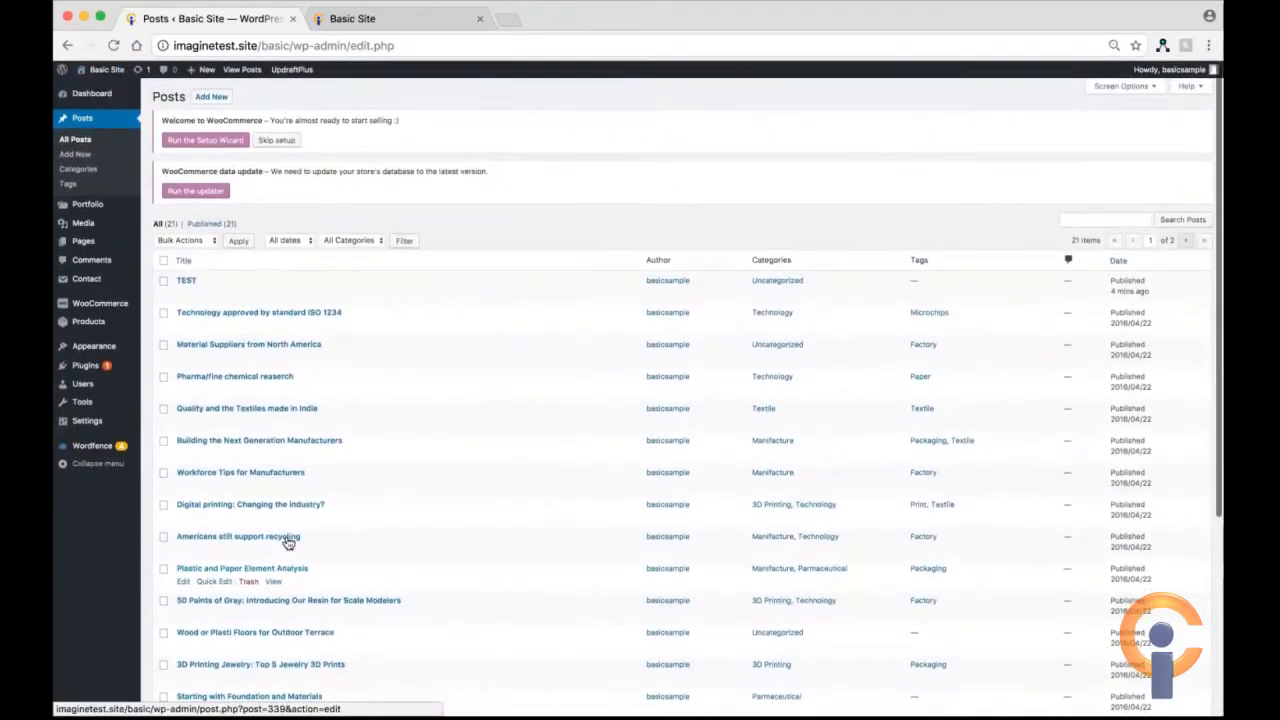
Open a blank new post and look over its content editor and its publishing, category, tag and sidebar settings.
left_click(210, 100)
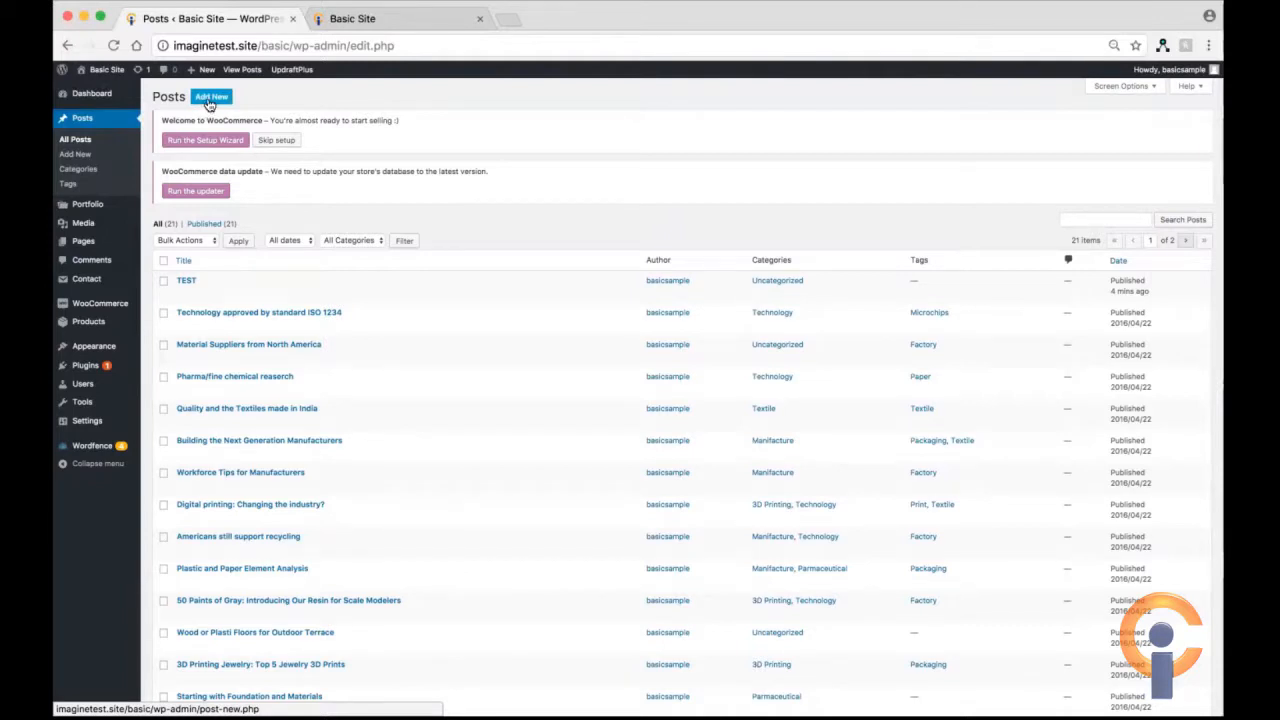
left_click(209, 100)
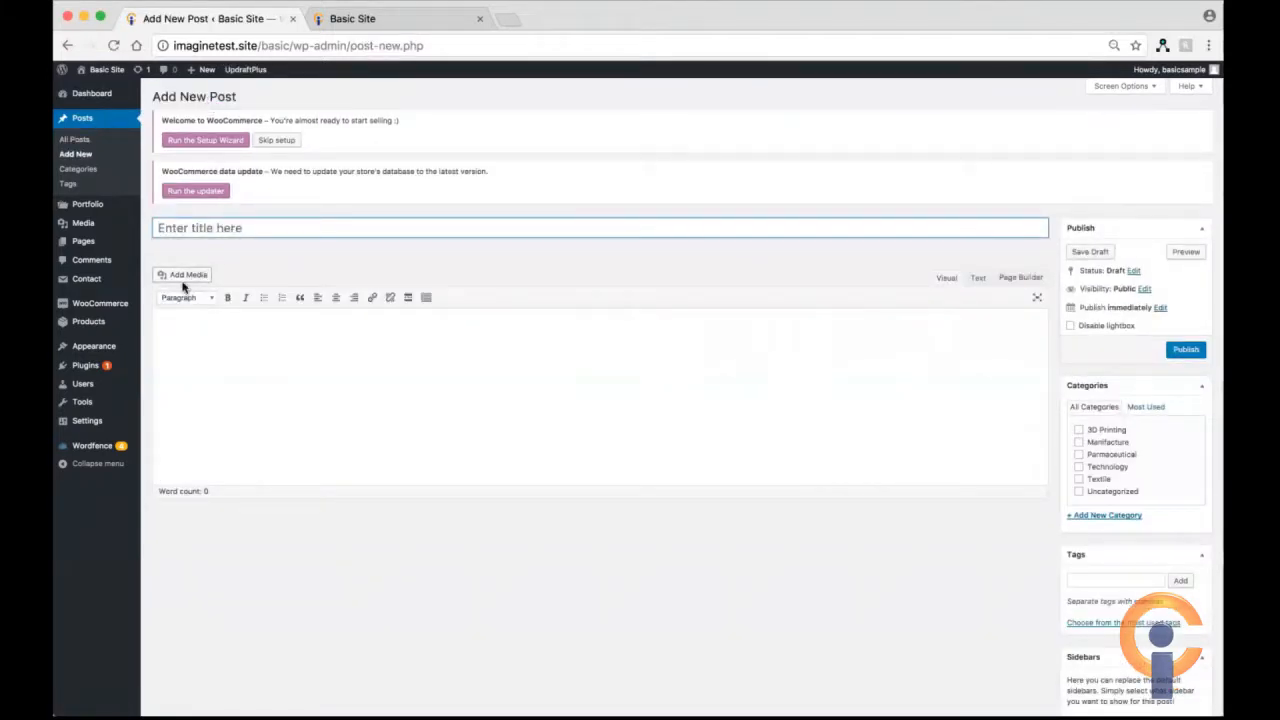
left_click(165, 322)
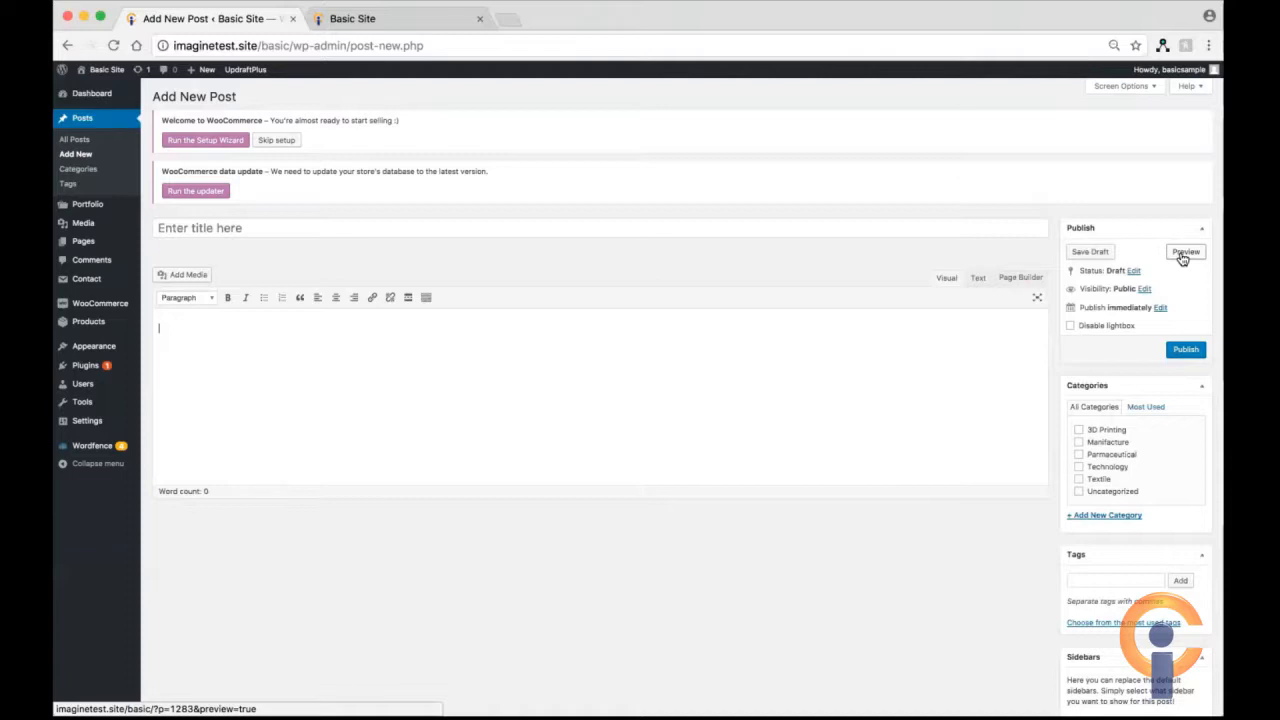
scroll(1105, 505, "down", 2)
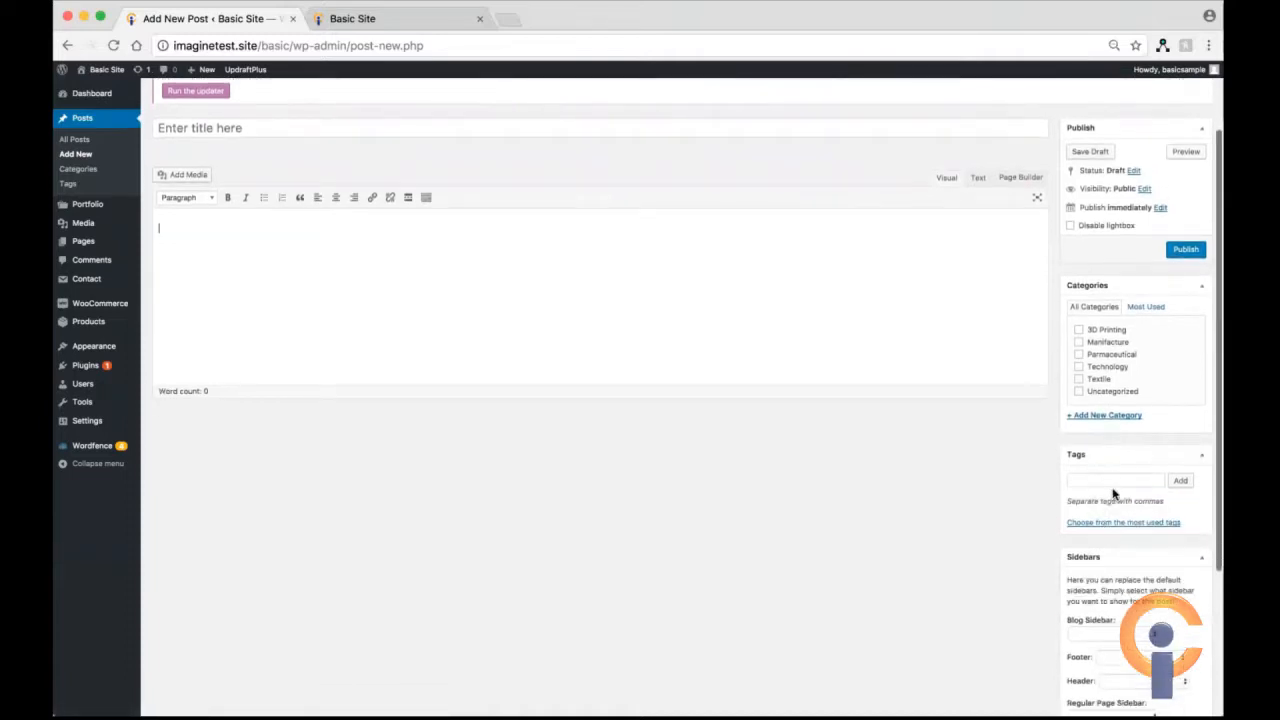
scroll(1113, 492, "down", 3)
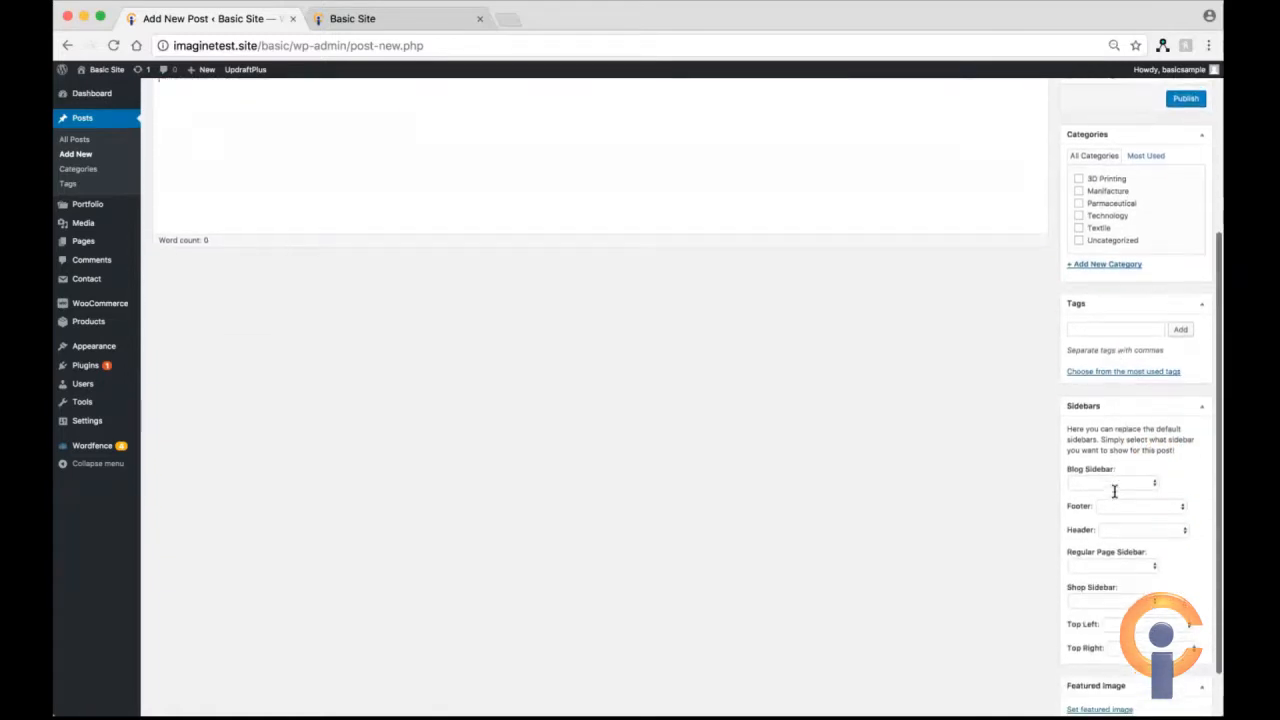
scroll(1113, 492, "up", 5)
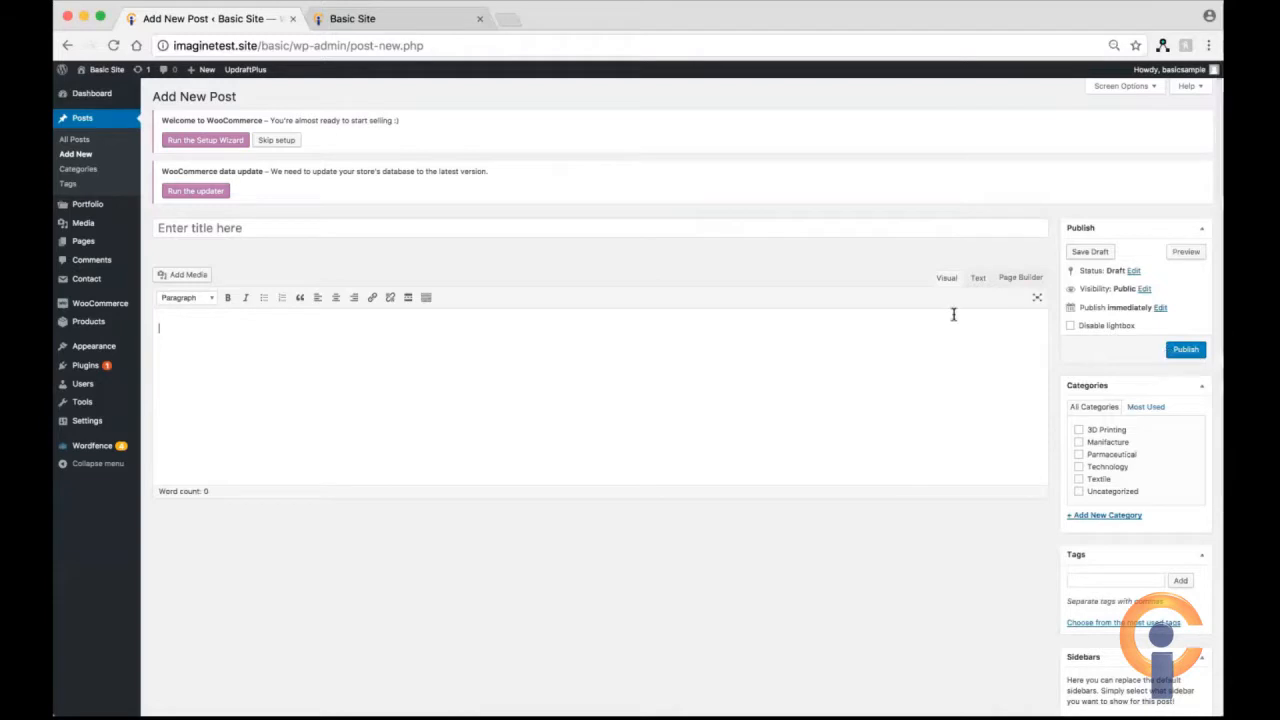
View the News page on the public site to see how published posts are displayed.
left_click(393, 22)
left_click(751, 199)
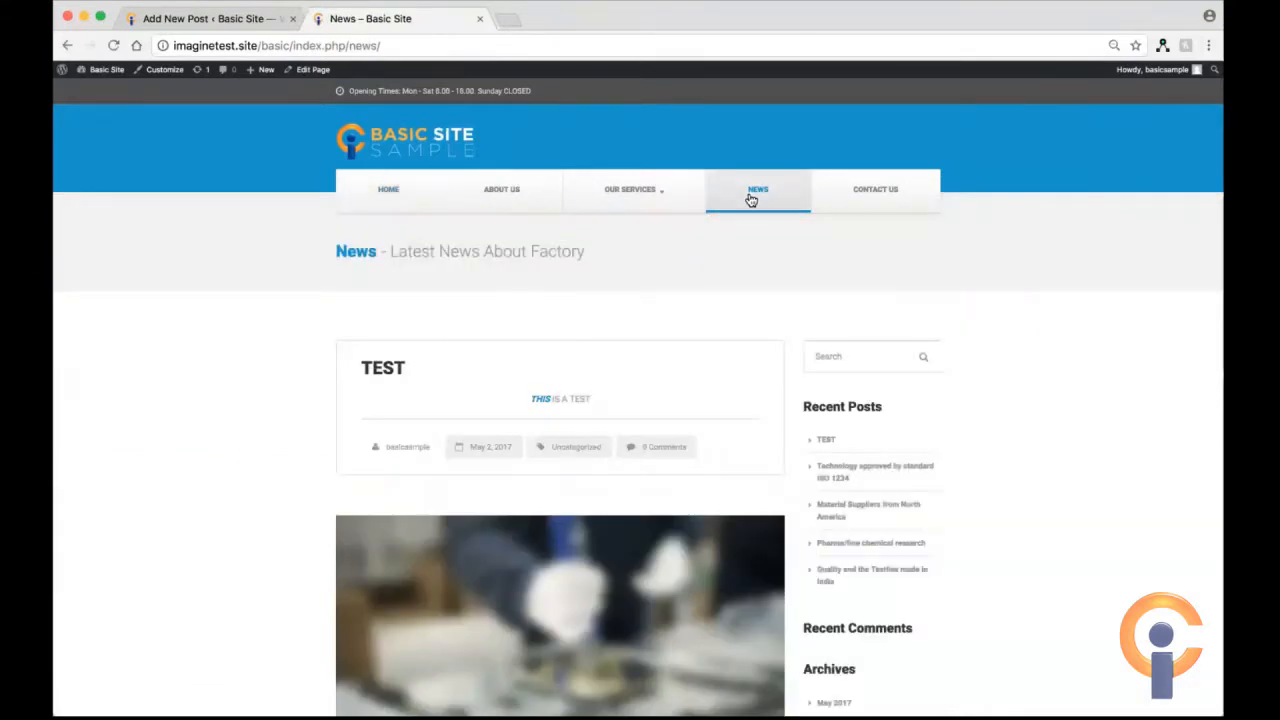
scroll(537, 480, "down", 5)
scroll(538, 477, "up", 3)
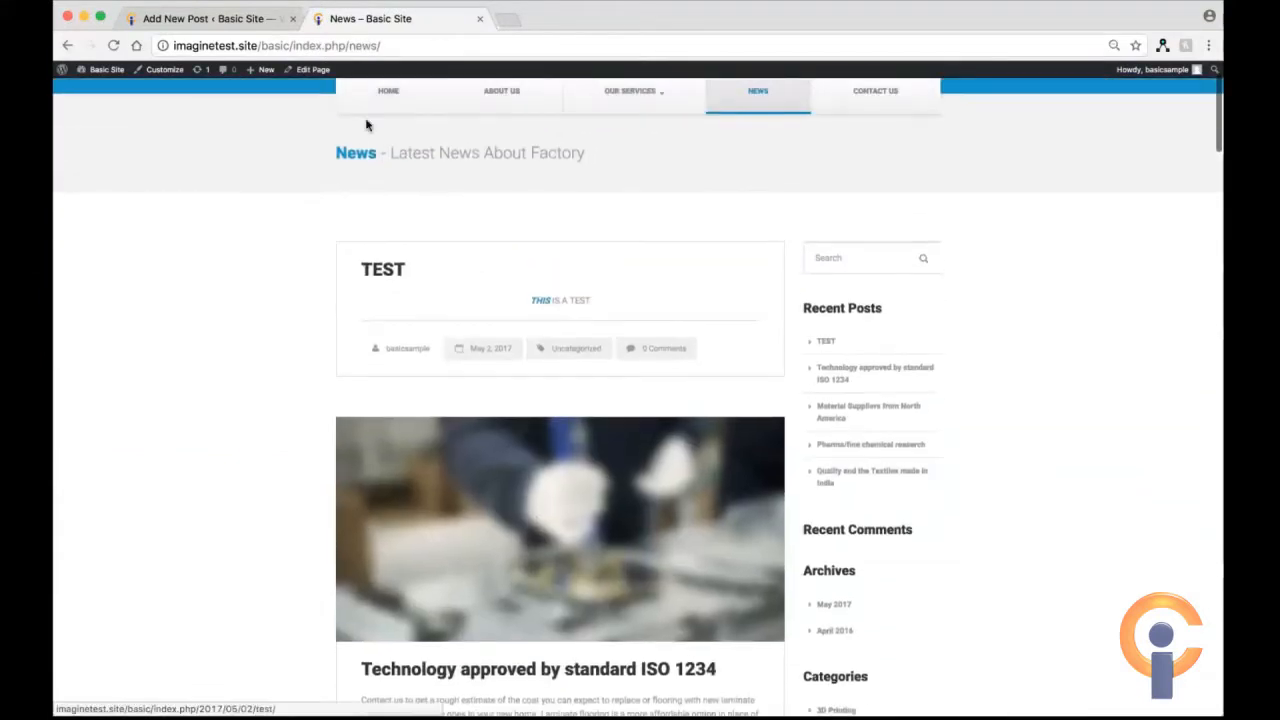
Go back to the WordPress admin and browse the files in the Media Library.
left_click(224, 17)
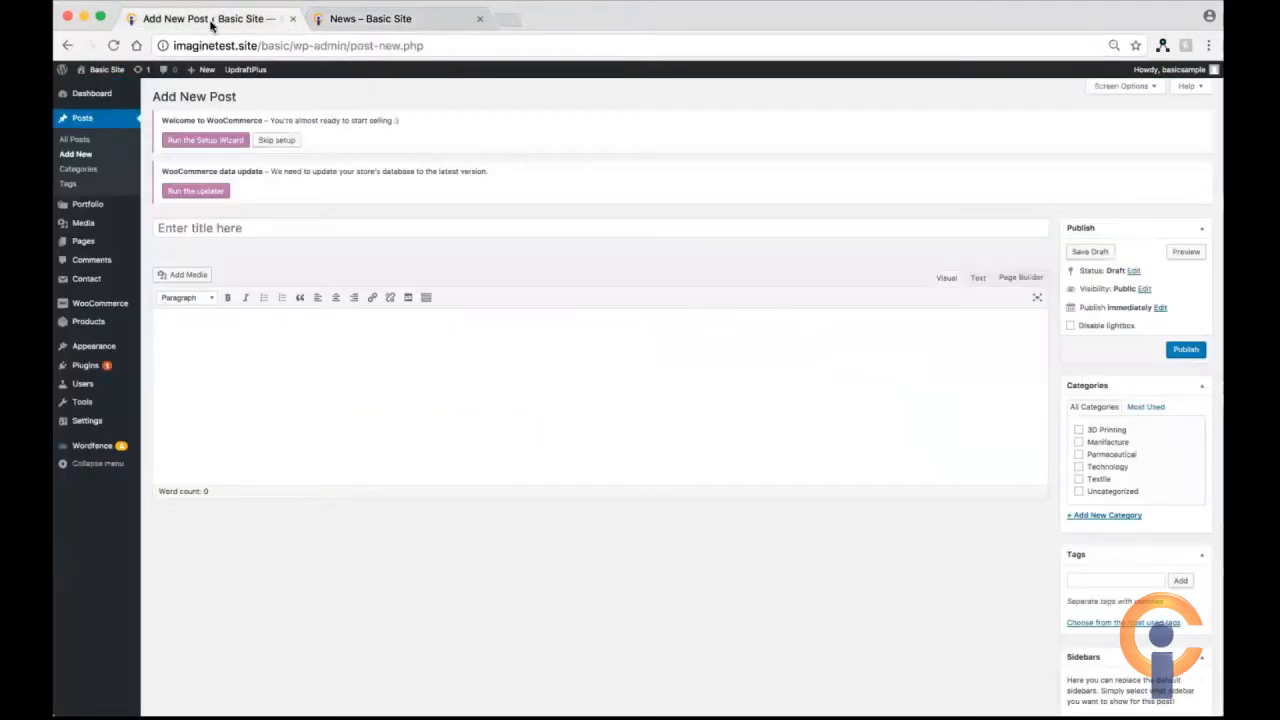
left_click(80, 231)
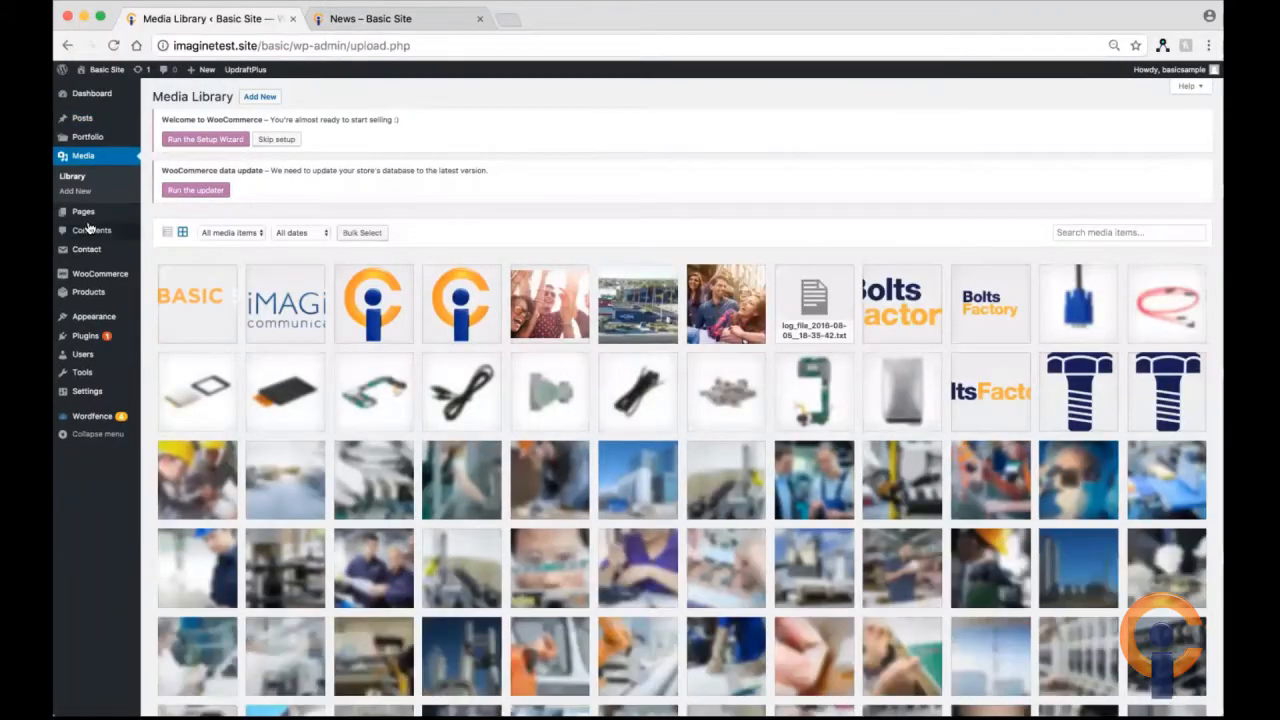
scroll(686, 446, "down", 5)
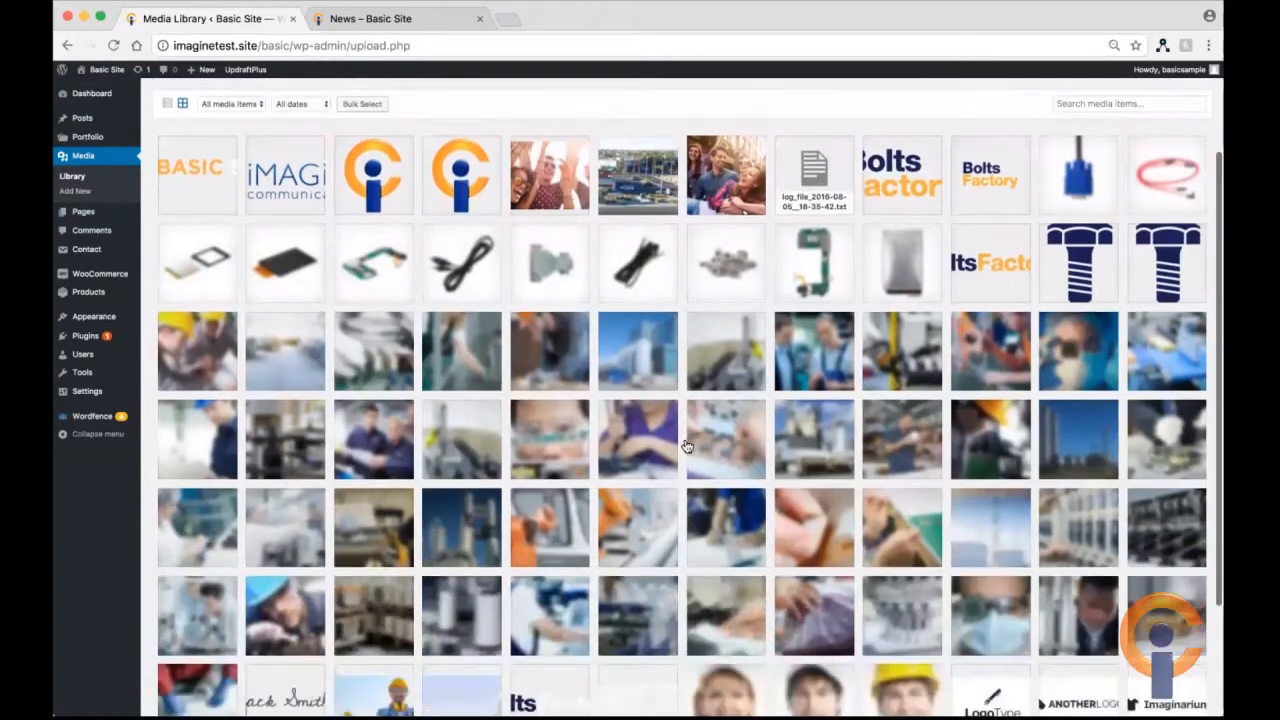
scroll(686, 446, "up", 5)
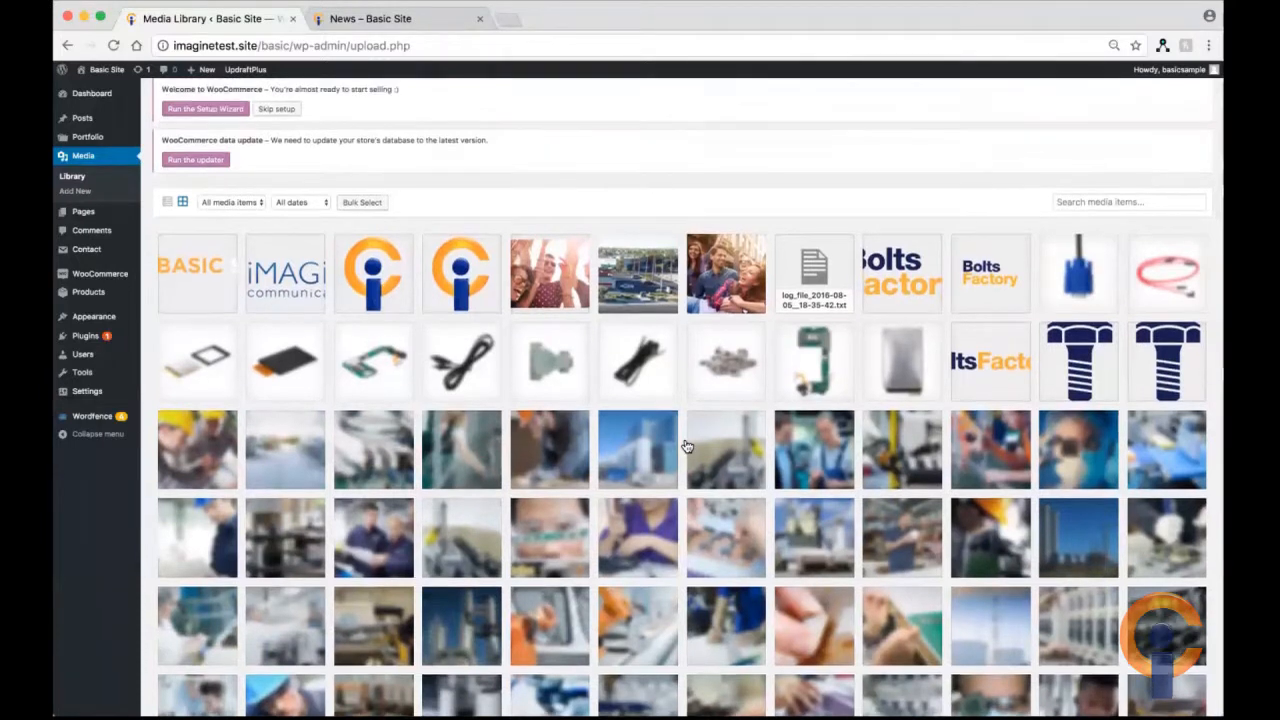
scroll(687, 446, "up", 2)
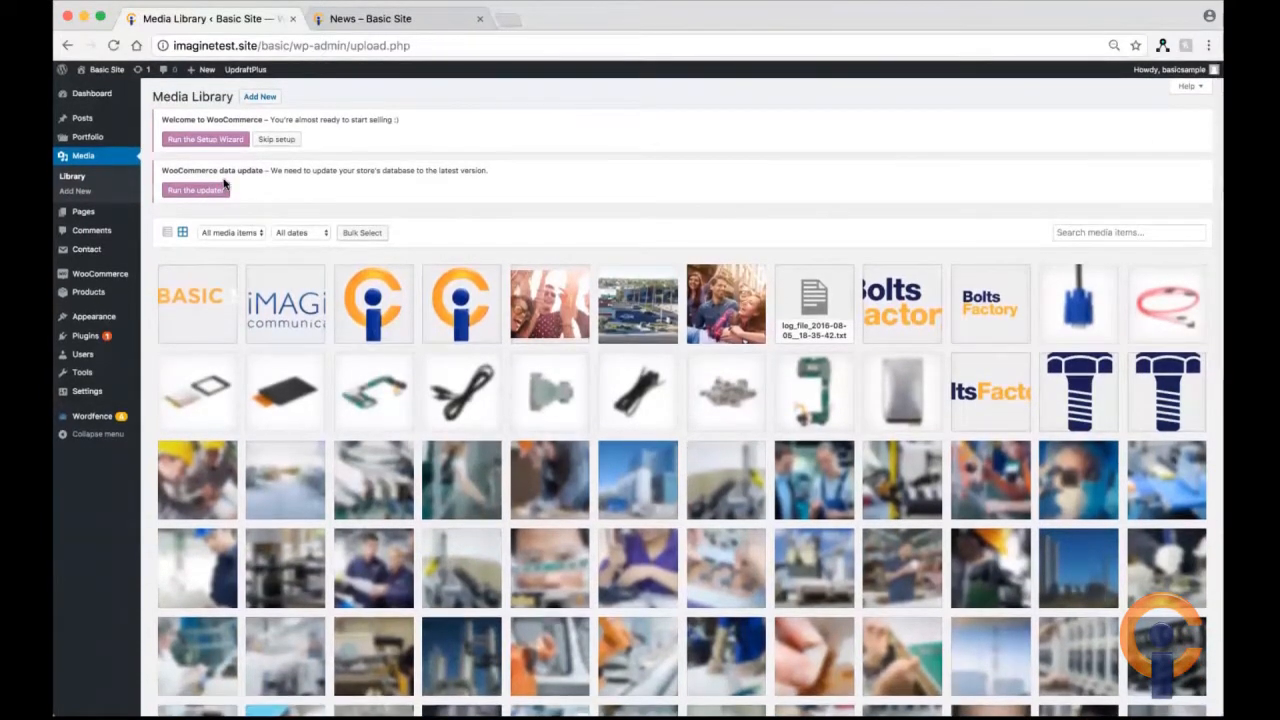
Upload "NFPA public comments on inspections request by May 10th.pdf" from the Desktop to the Media Library.
left_click(259, 97)
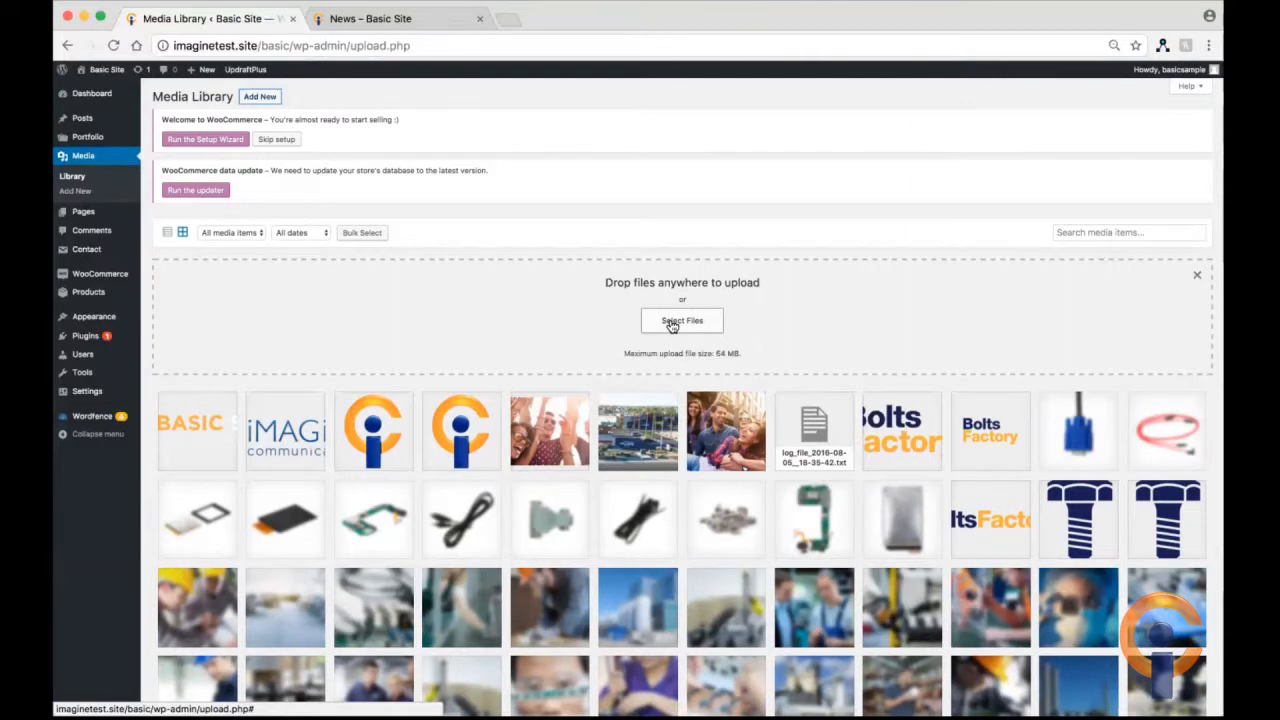
left_click(672, 324)
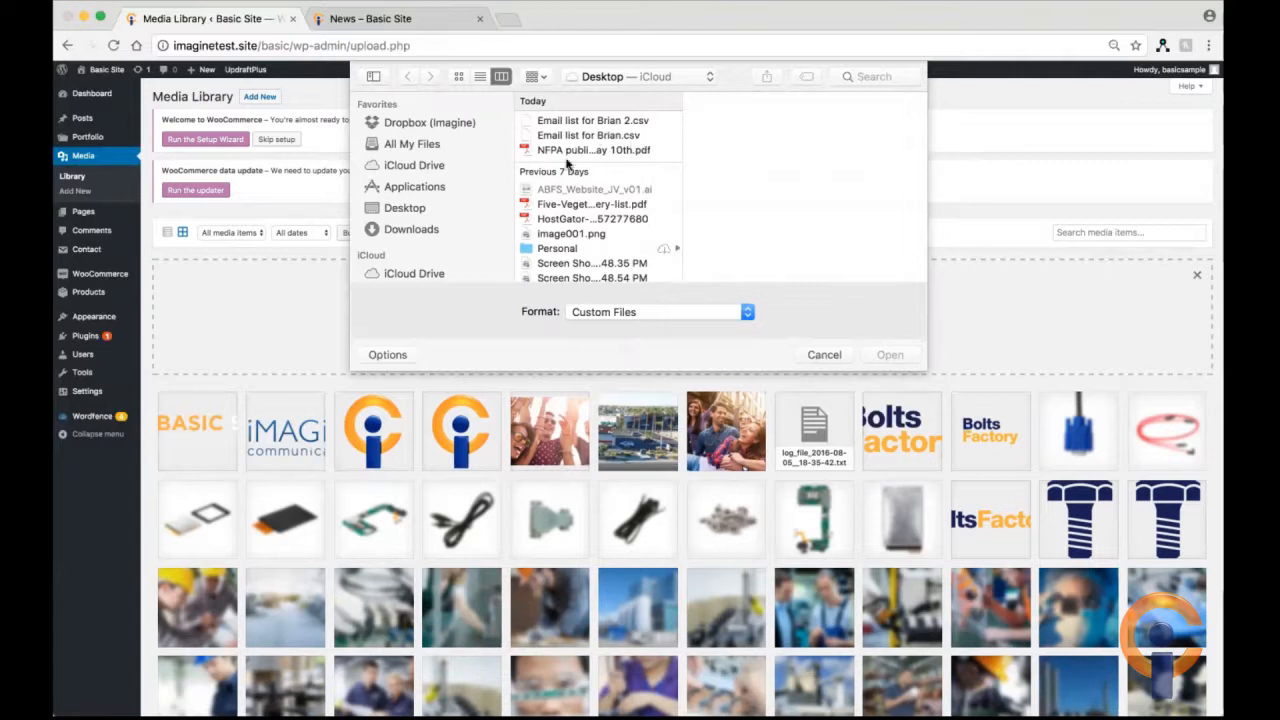
left_click(548, 233)
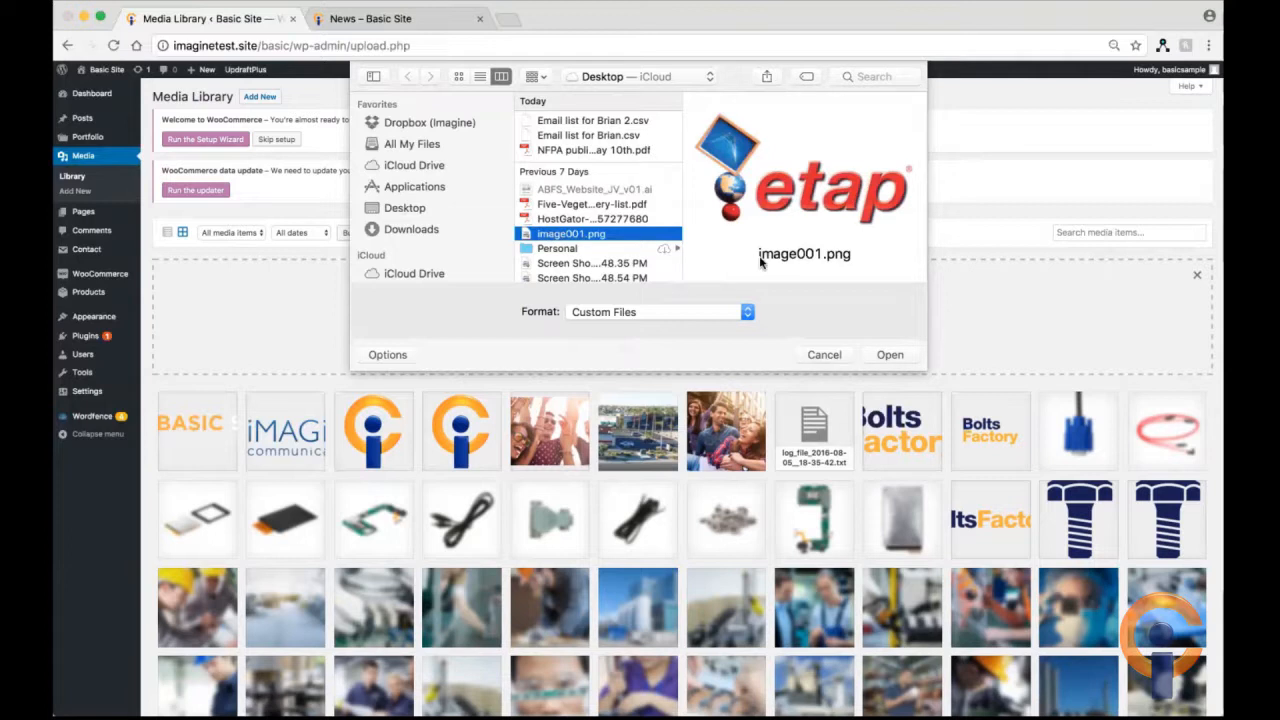
left_click(574, 149)
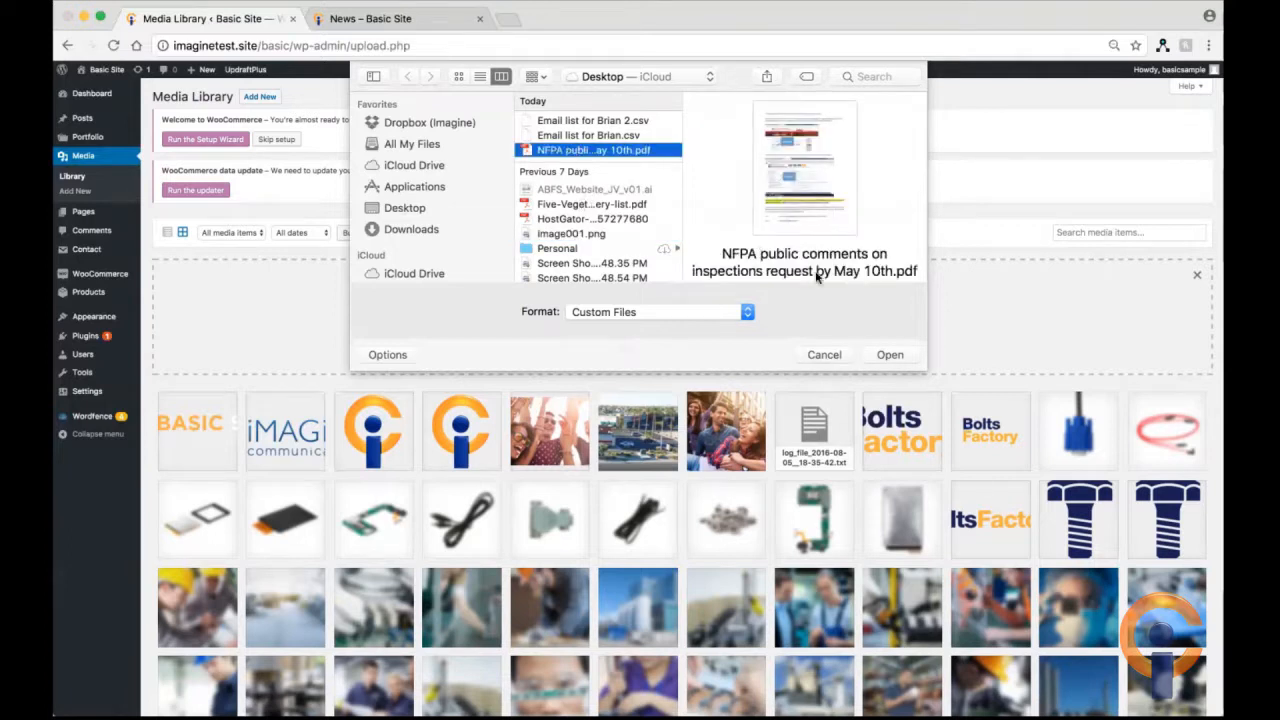
left_click(890, 356)
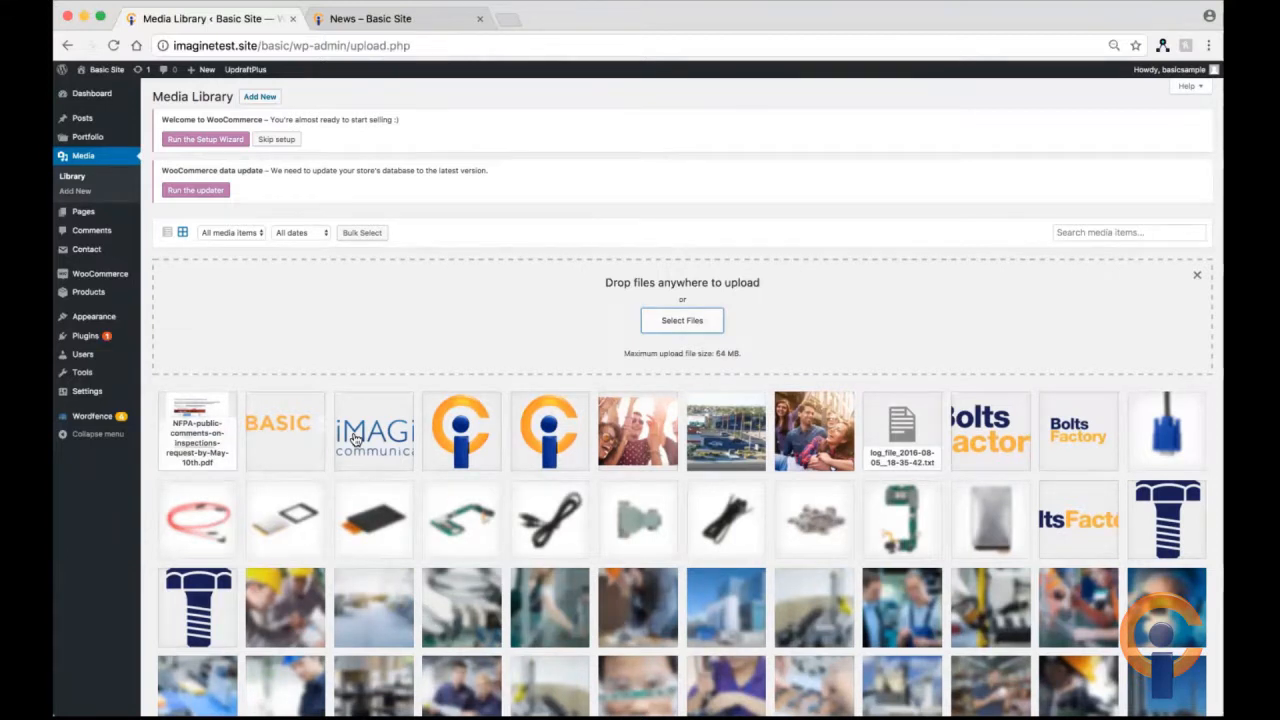
Examine the uploaded NFPA PDF's attachment details, including its file URL, and close them.
left_click(195, 410)
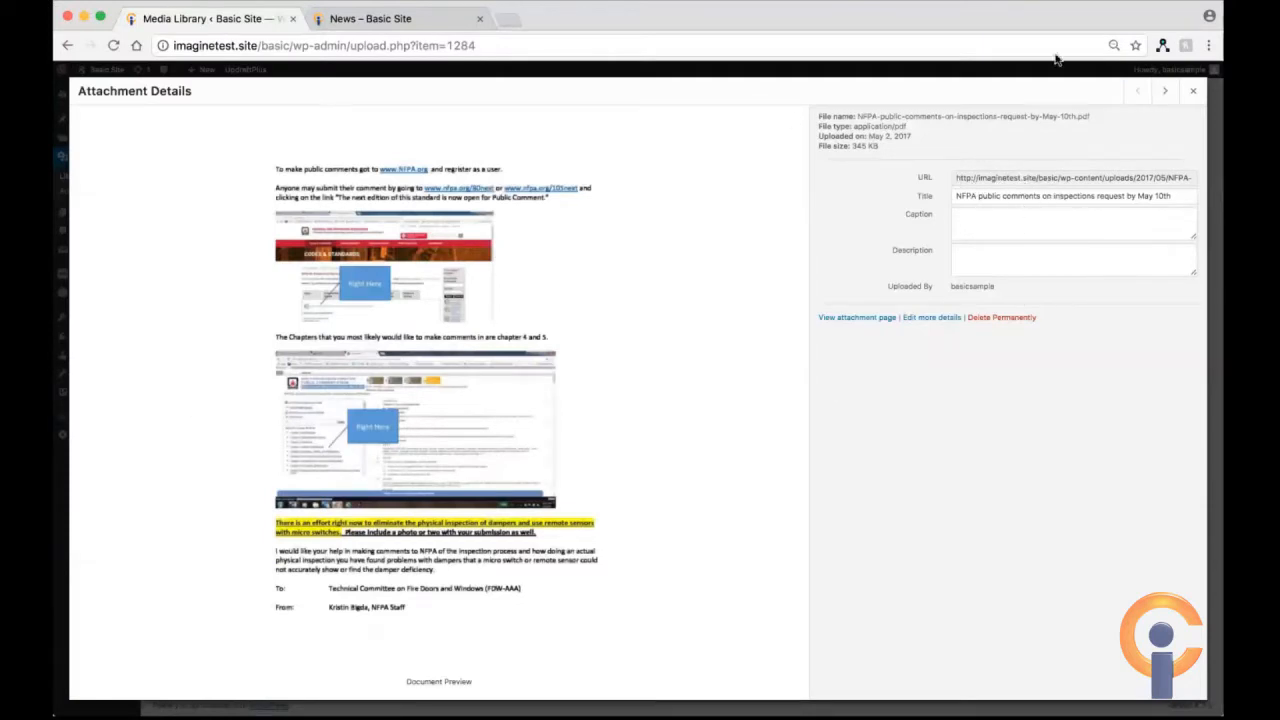
left_click(1013, 177)
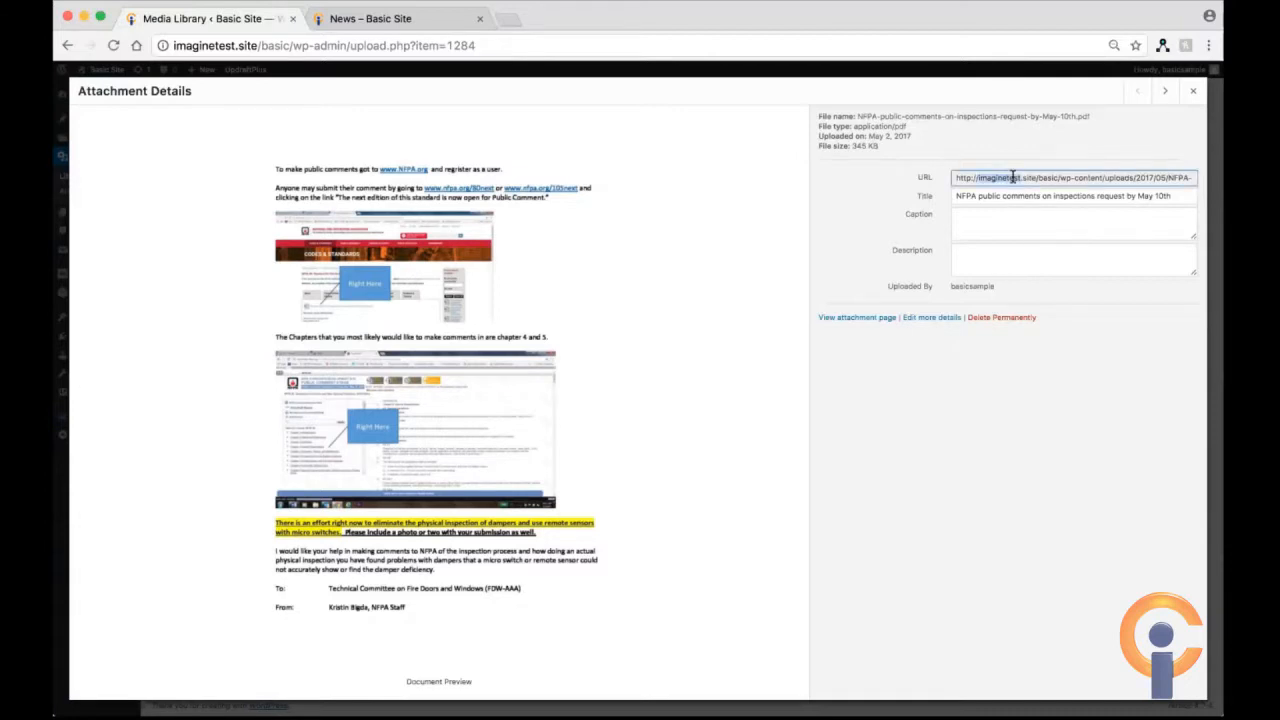
left_click(1195, 94)
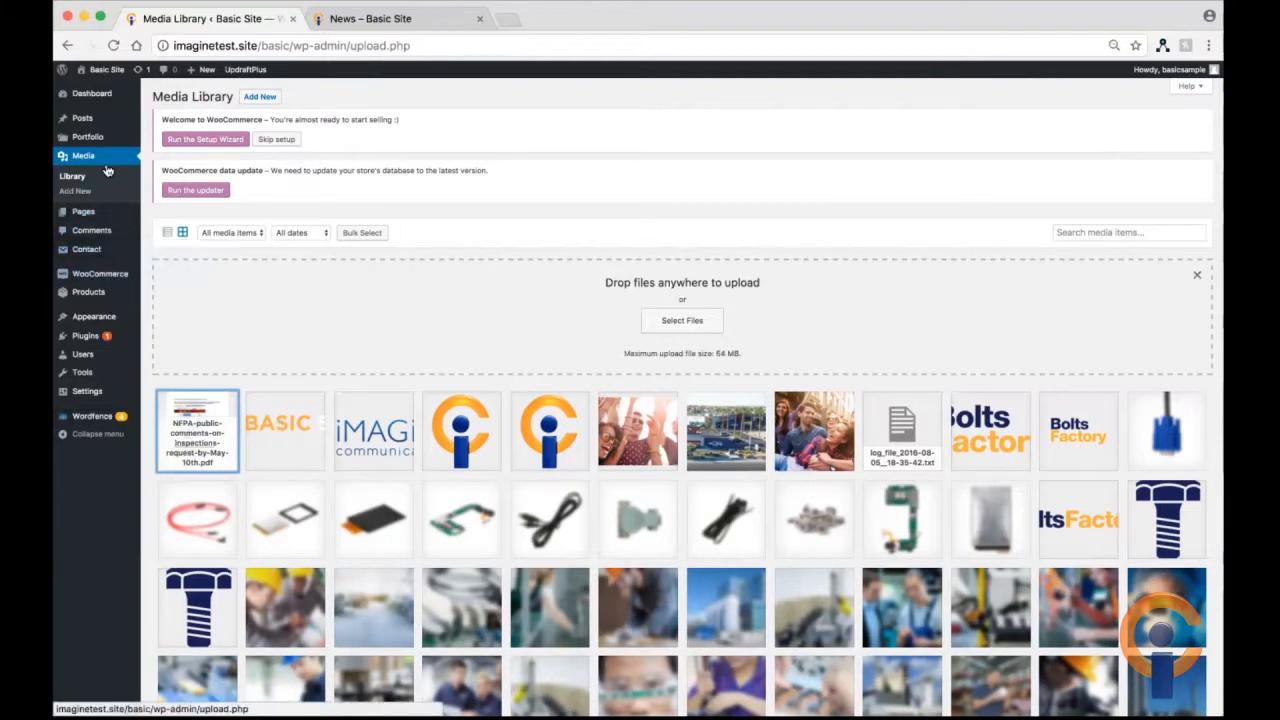
Browse the site's list of pages and open the About Us page for editing.
mouse_move(105, 140)
mouse_move(85, 213)
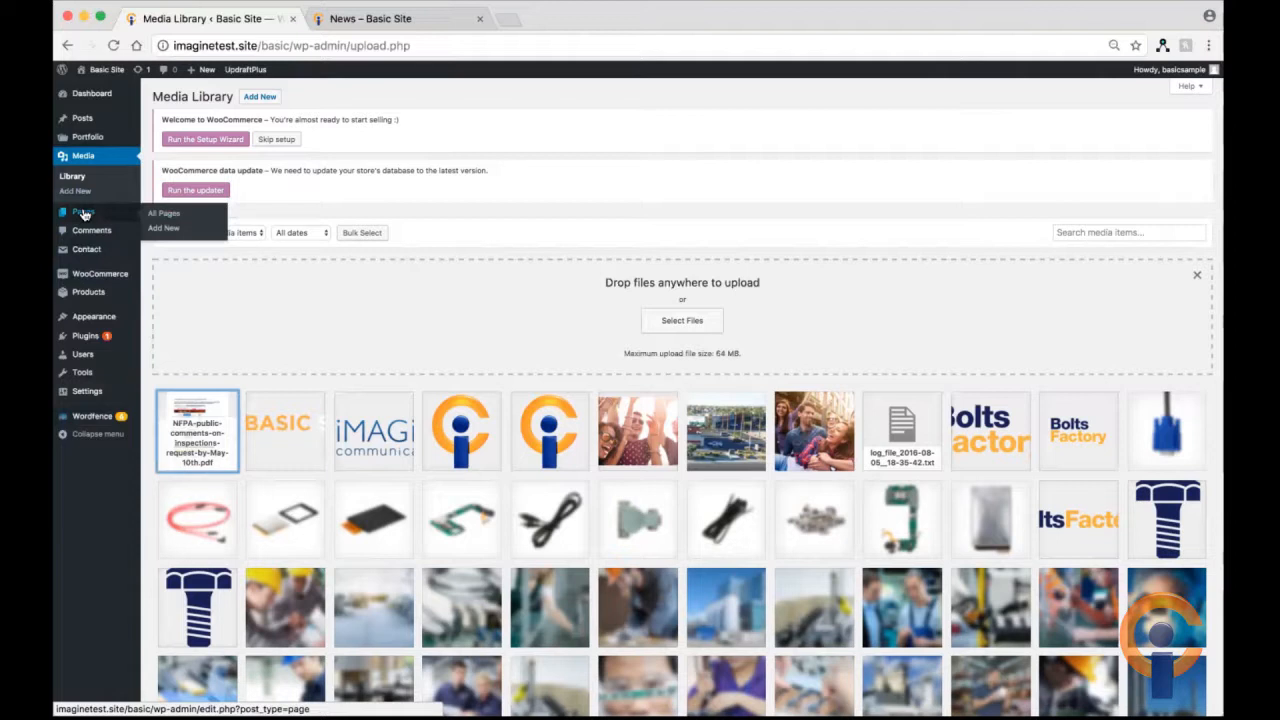
left_click(85, 213)
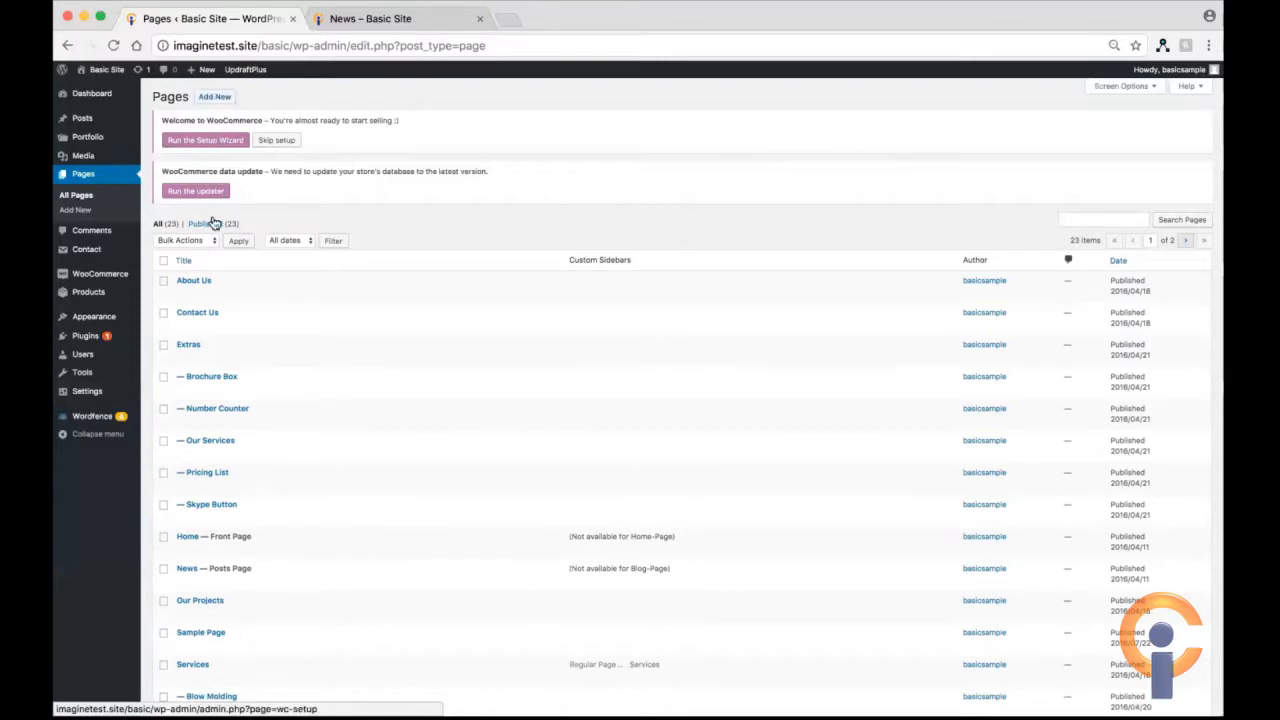
scroll(212, 478, "down", 3)
scroll(212, 470, "up", 4)
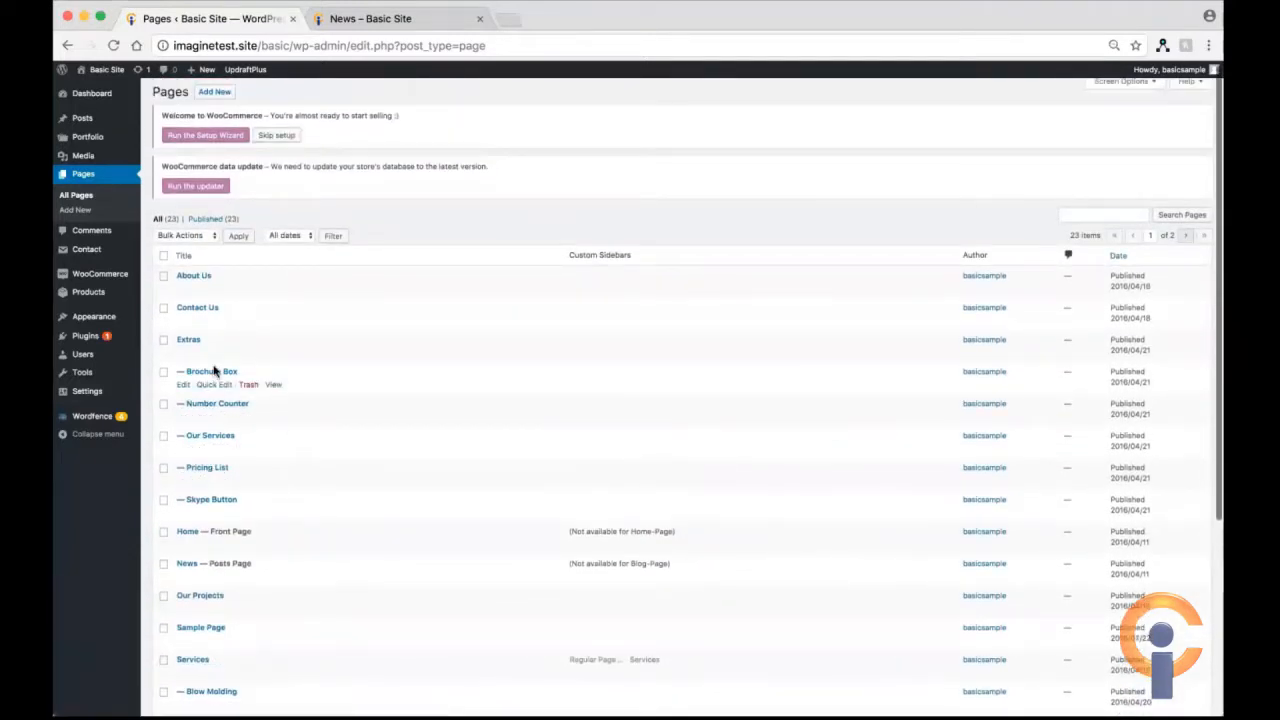
left_click(190, 278)
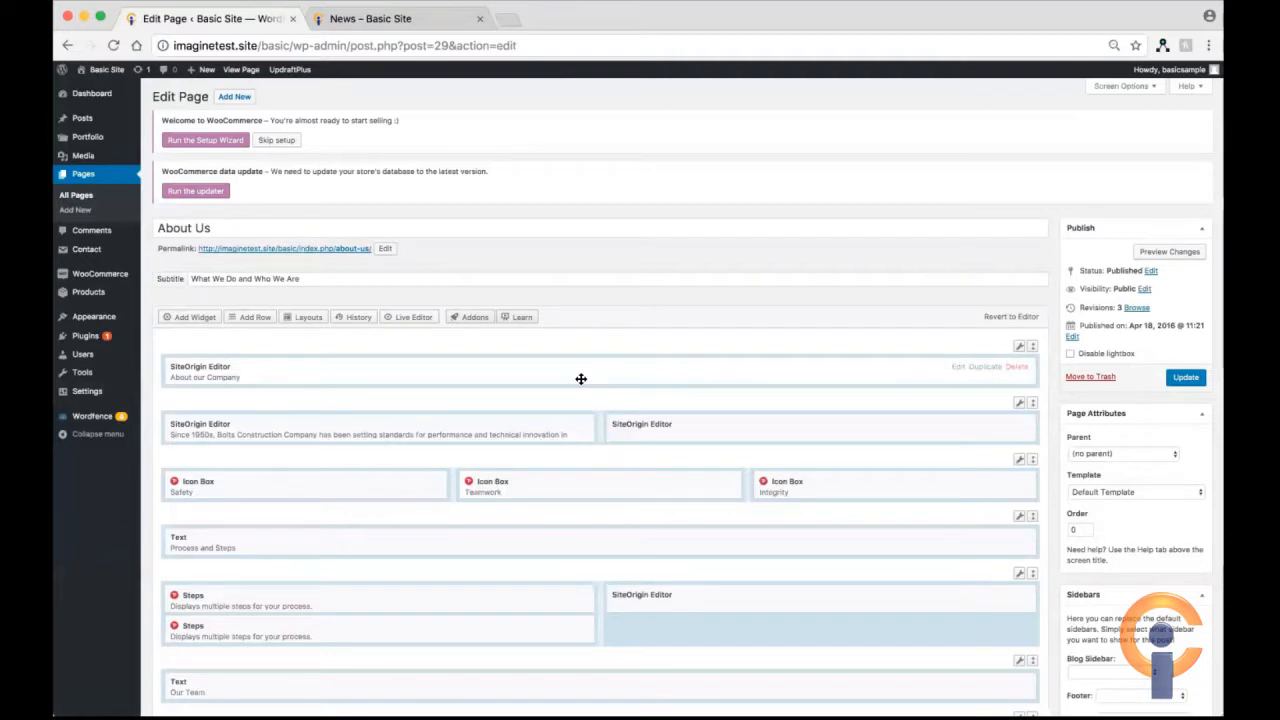
Inspect the title and content of the "Process and Steps" text widget in the About Us layout, and close the widget.
scroll(581, 379, "down", 2)
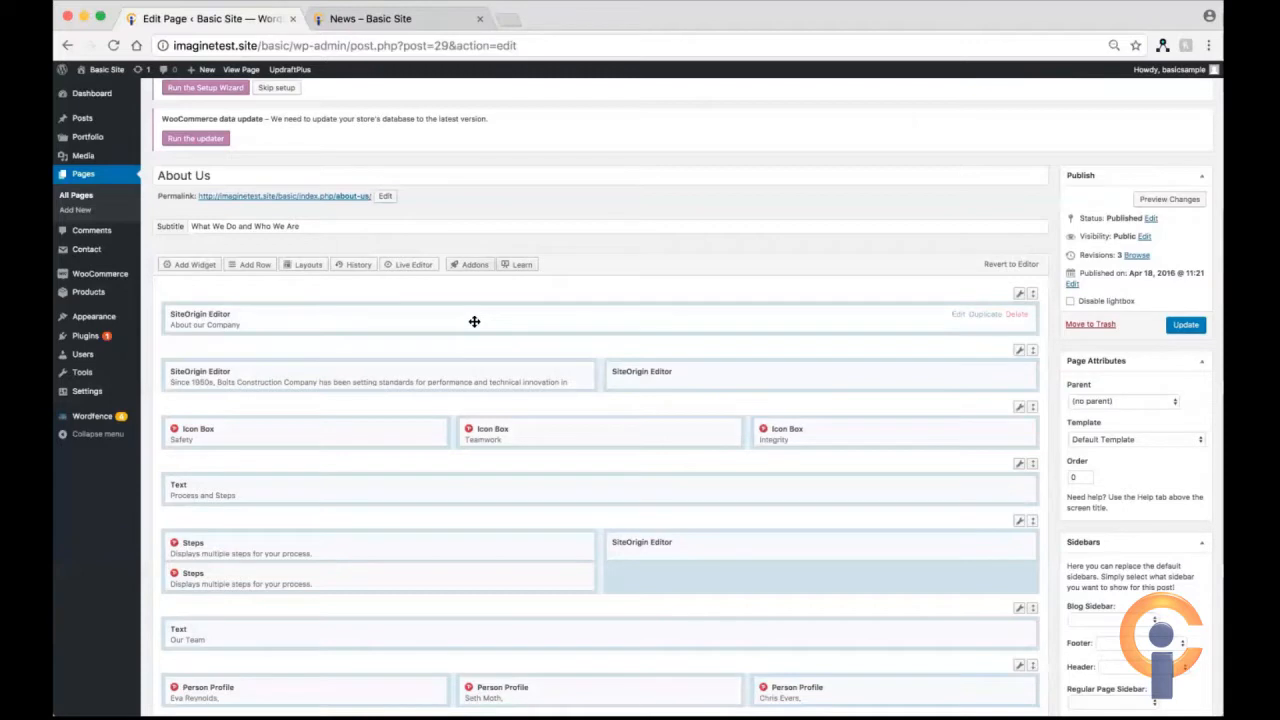
mouse_move(474, 326)
left_mouse_down()
mouse_move(477, 354)
mouse_move(476, 324)
left_mouse_up()
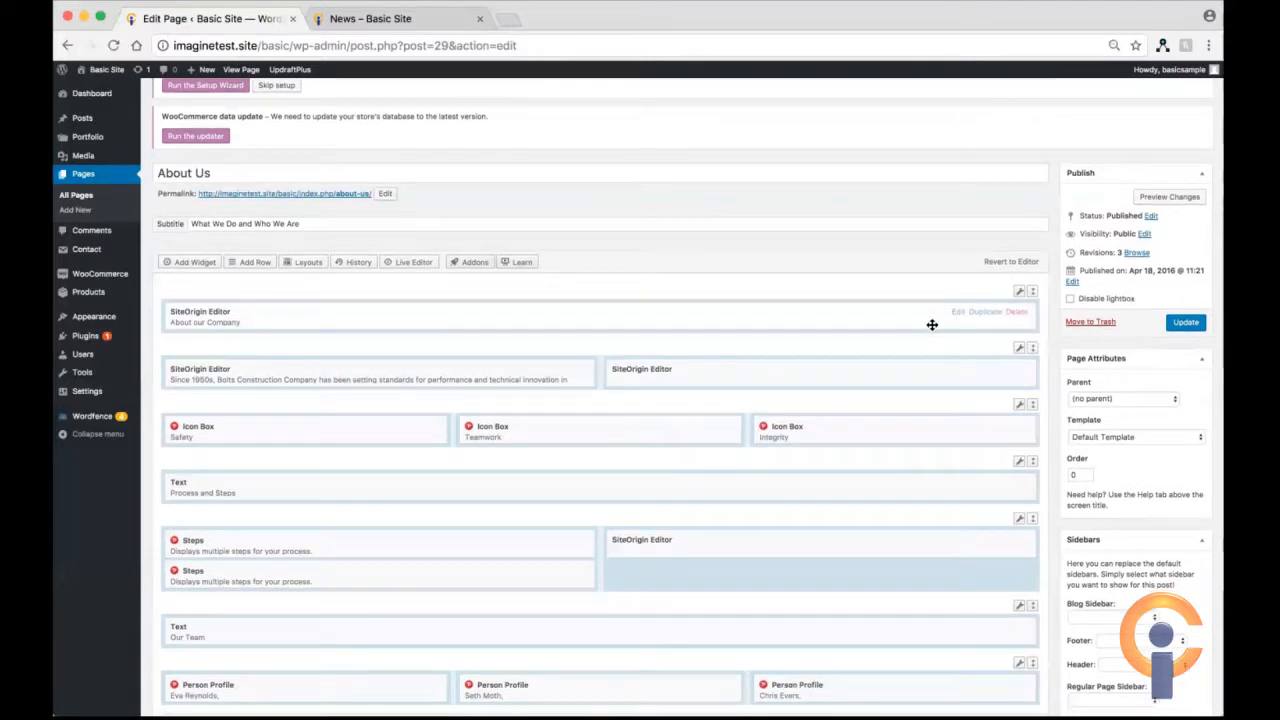
scroll(932, 325, "down", 1)
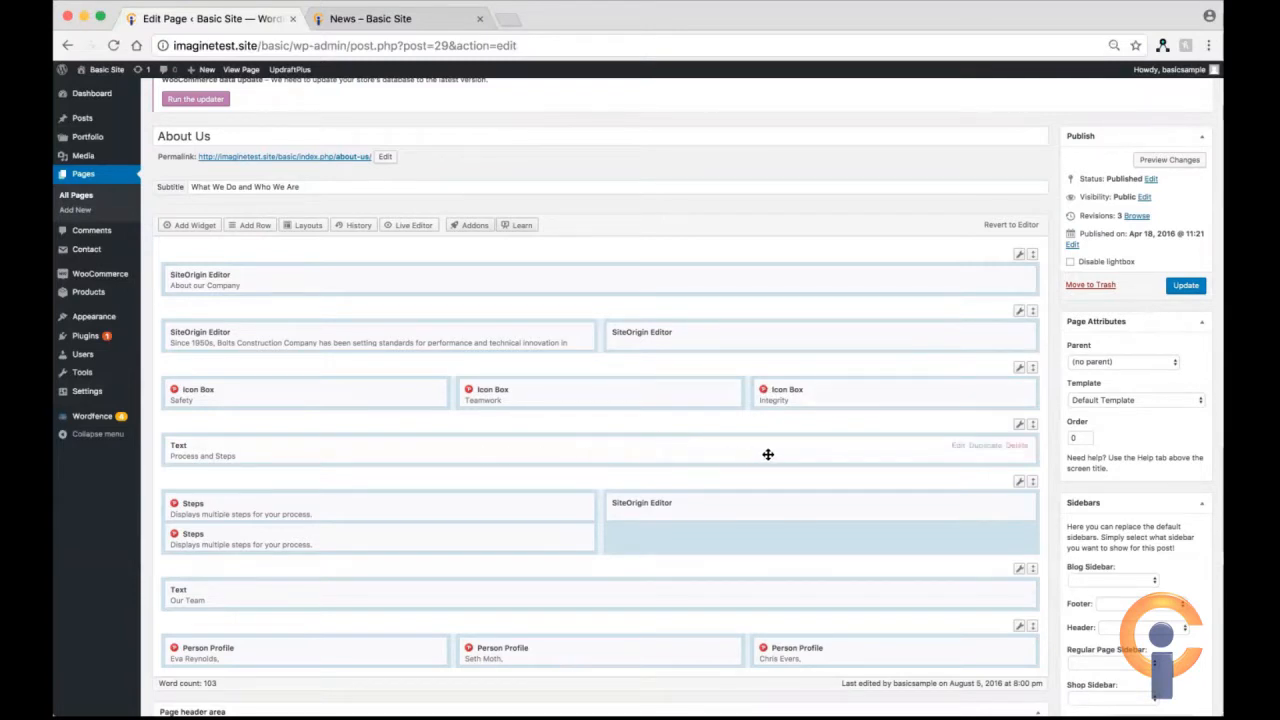
left_click(958, 446)
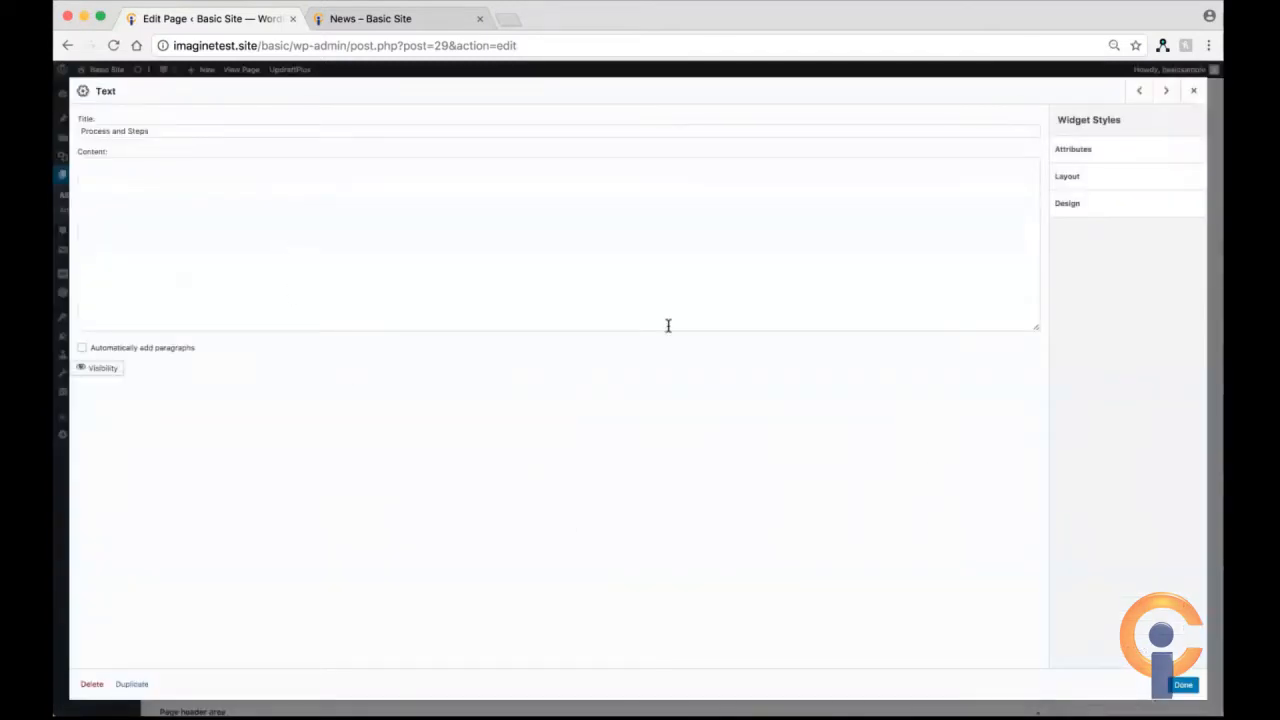
left_click(83, 131)
left_click_drag(82, 131, 131, 136)
triple_click(120, 132)
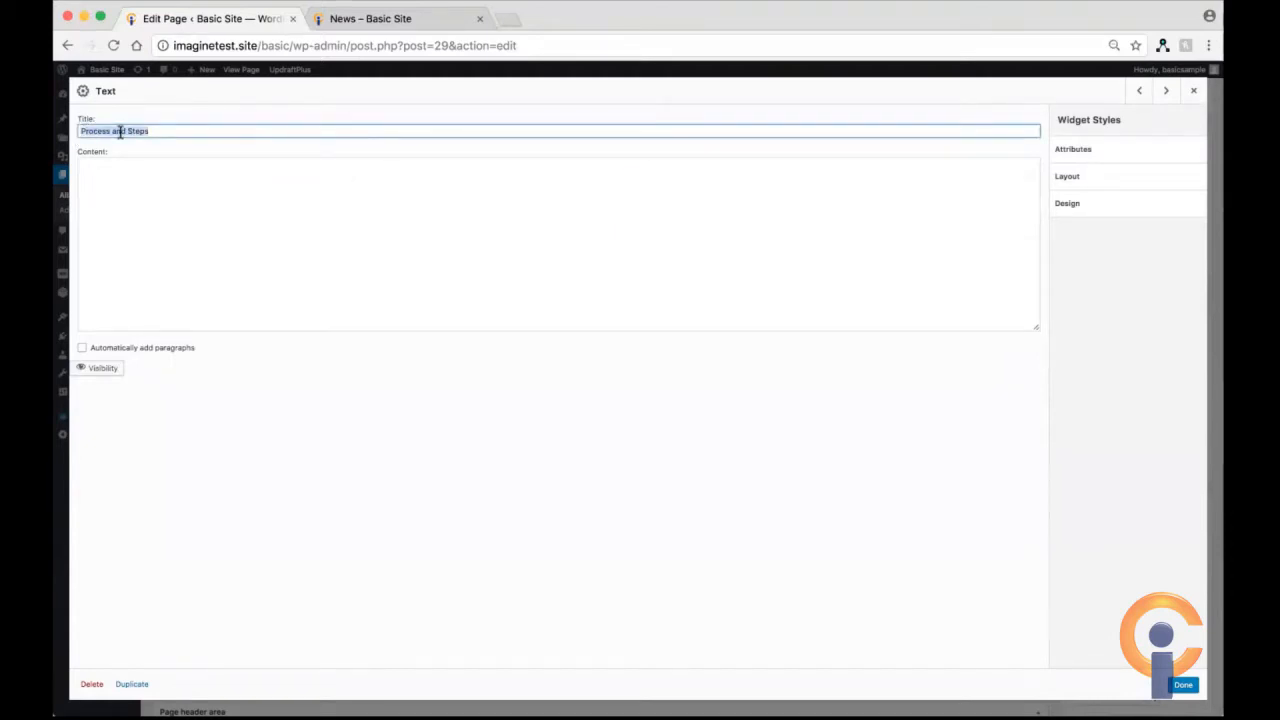
left_click(140, 204)
left_click(1183, 688)
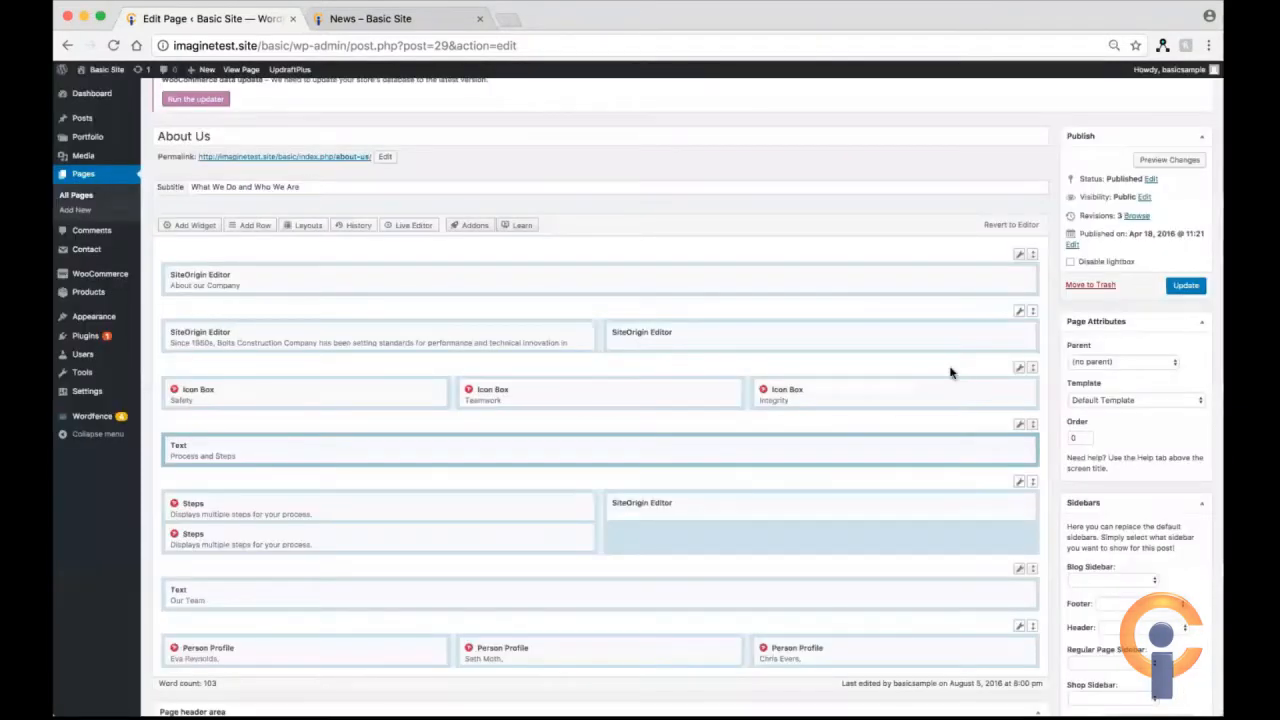
Preview the About Us page and review its sections down to the team profiles.
scroll(950, 372, "up", 2)
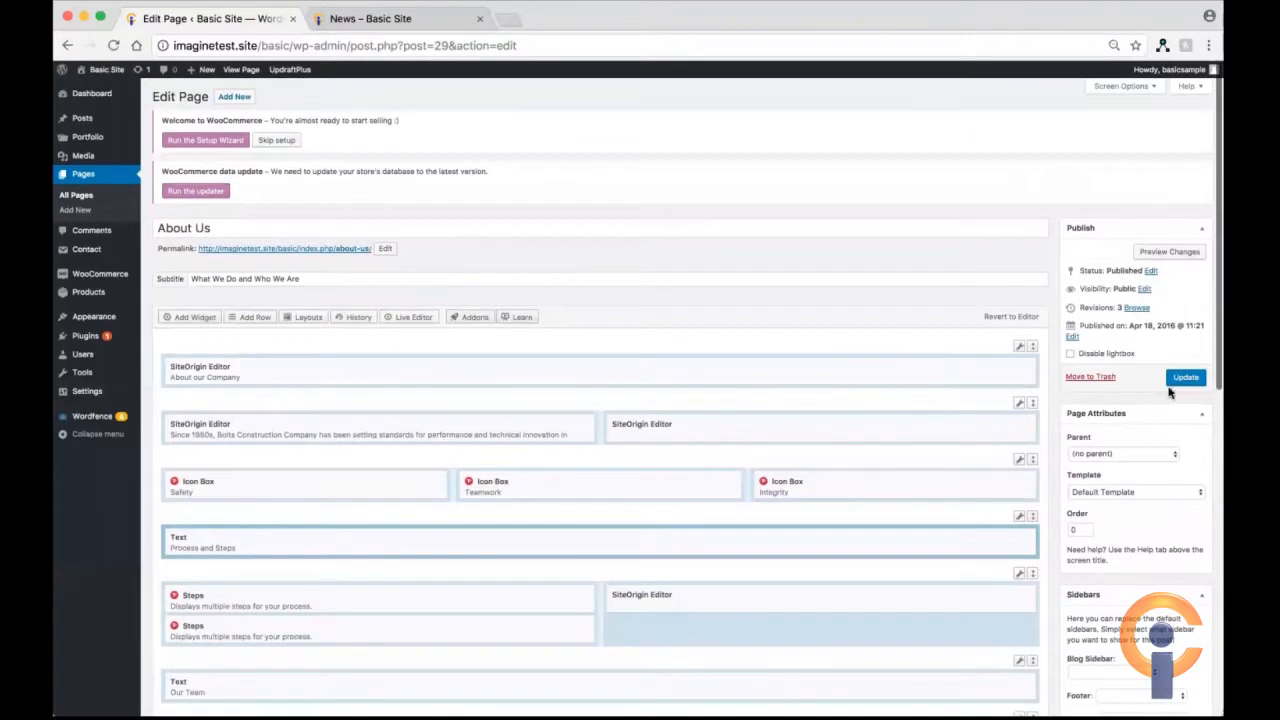
scroll(824, 431, "down", 1)
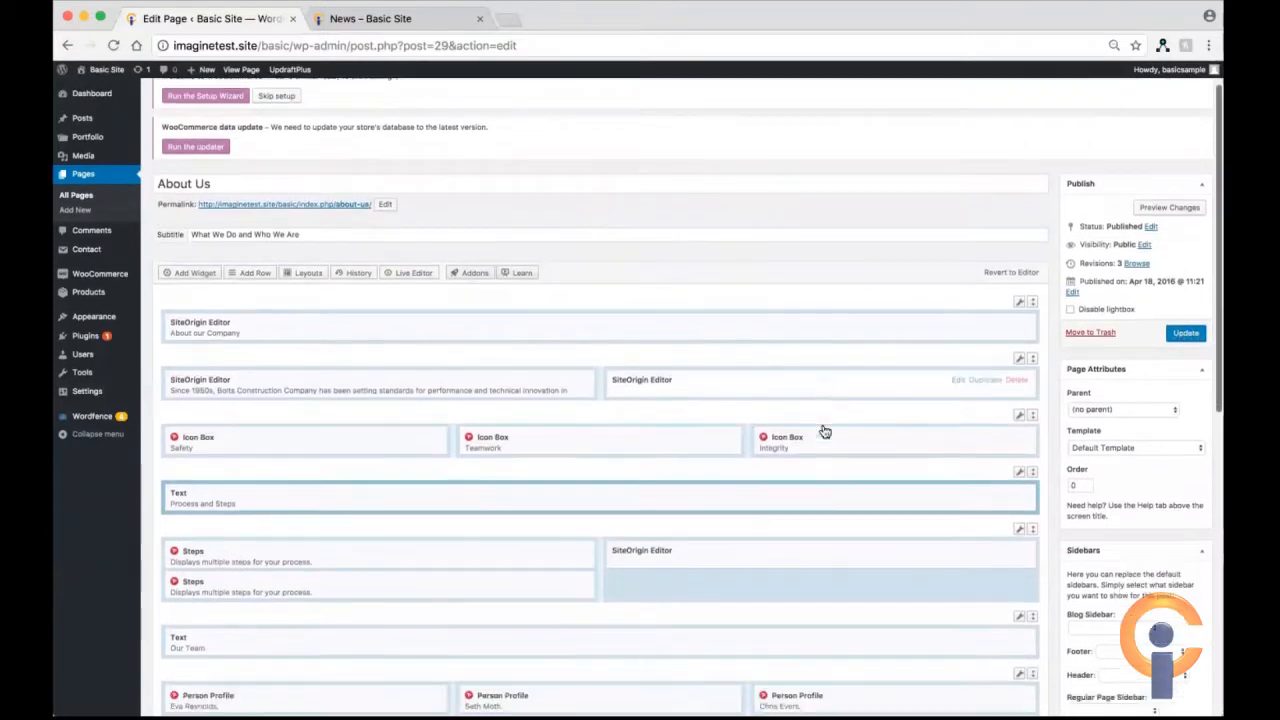
scroll(826, 425, "up", 1)
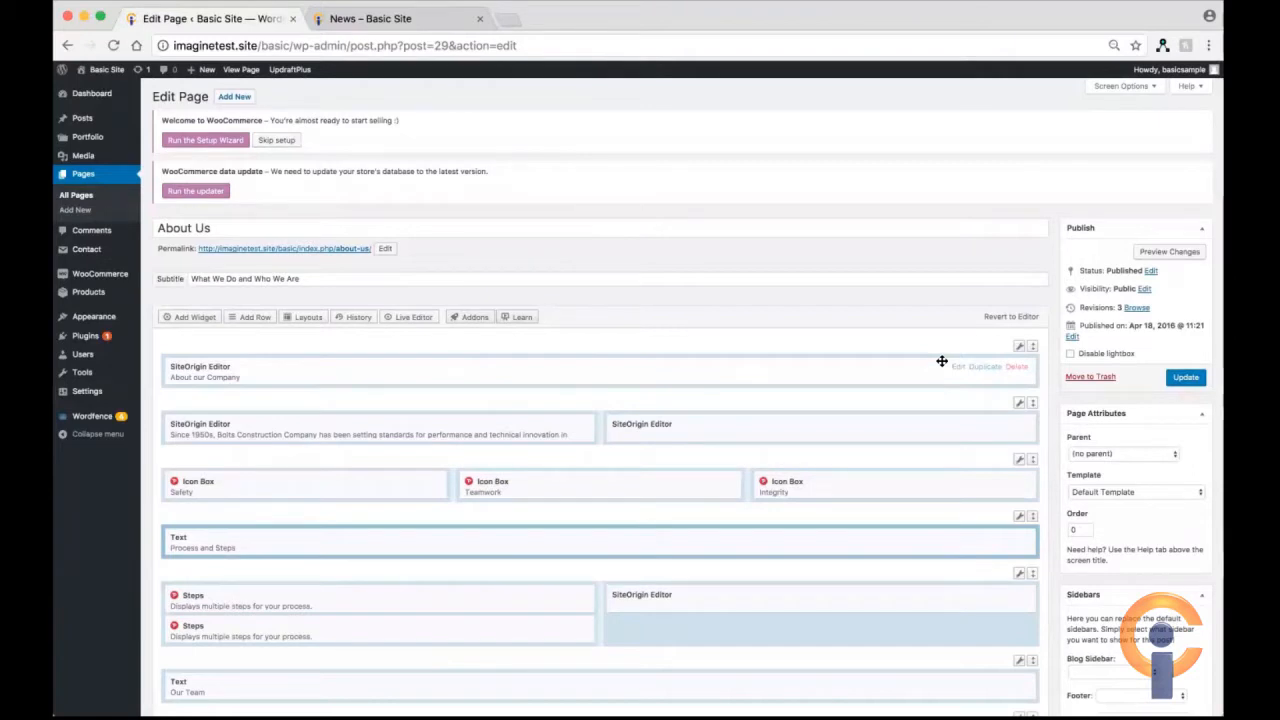
left_click(1151, 259)
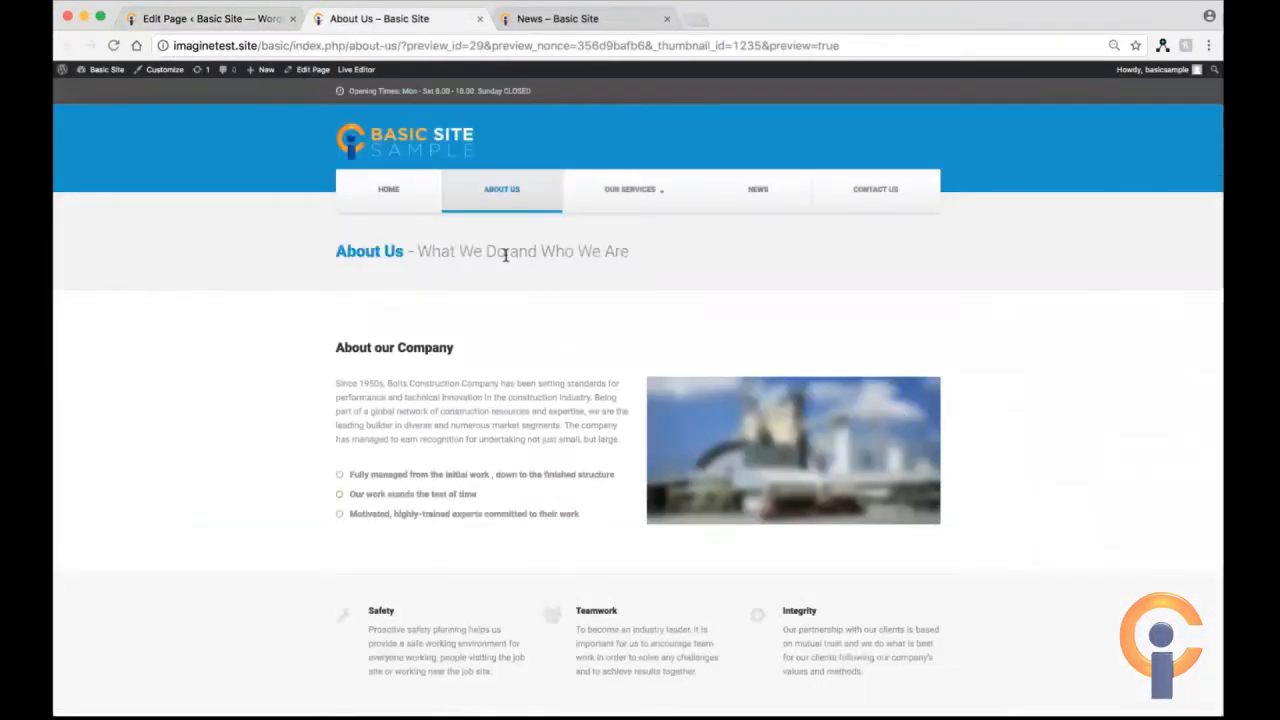
scroll(636, 521, "down", 5)
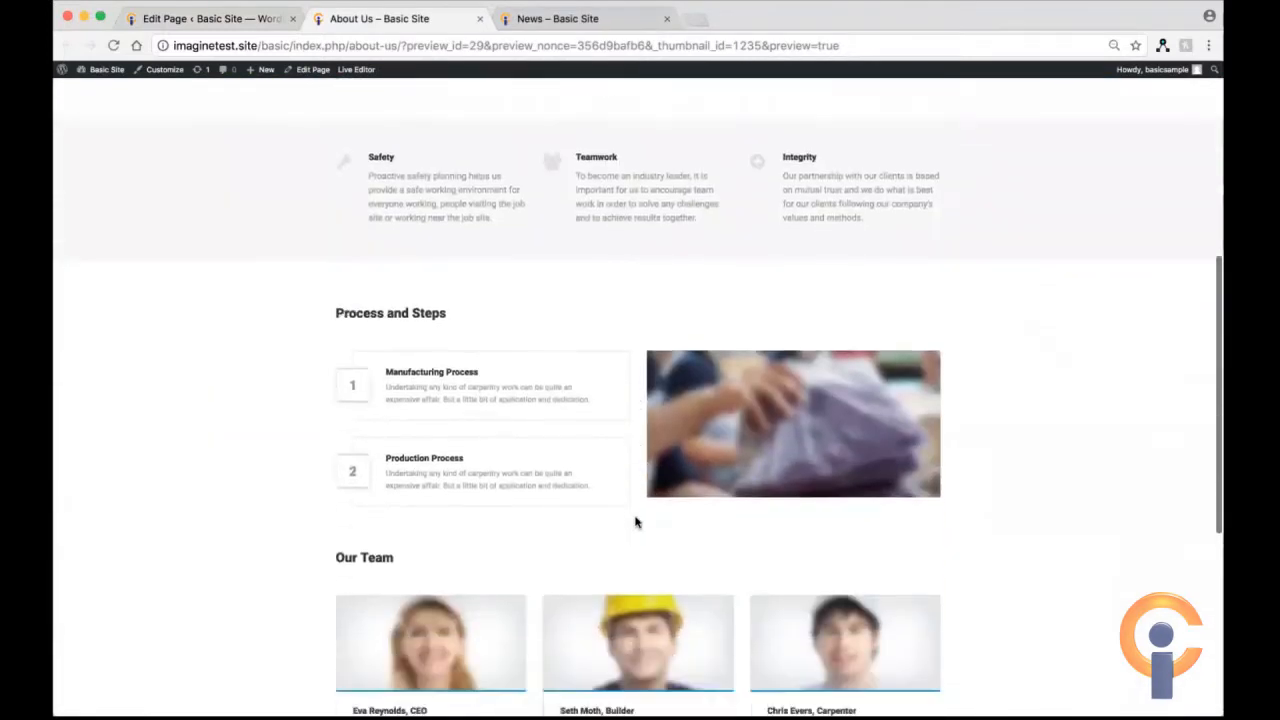
scroll(636, 521, "down", 5)
scroll(636, 521, "up", 15)
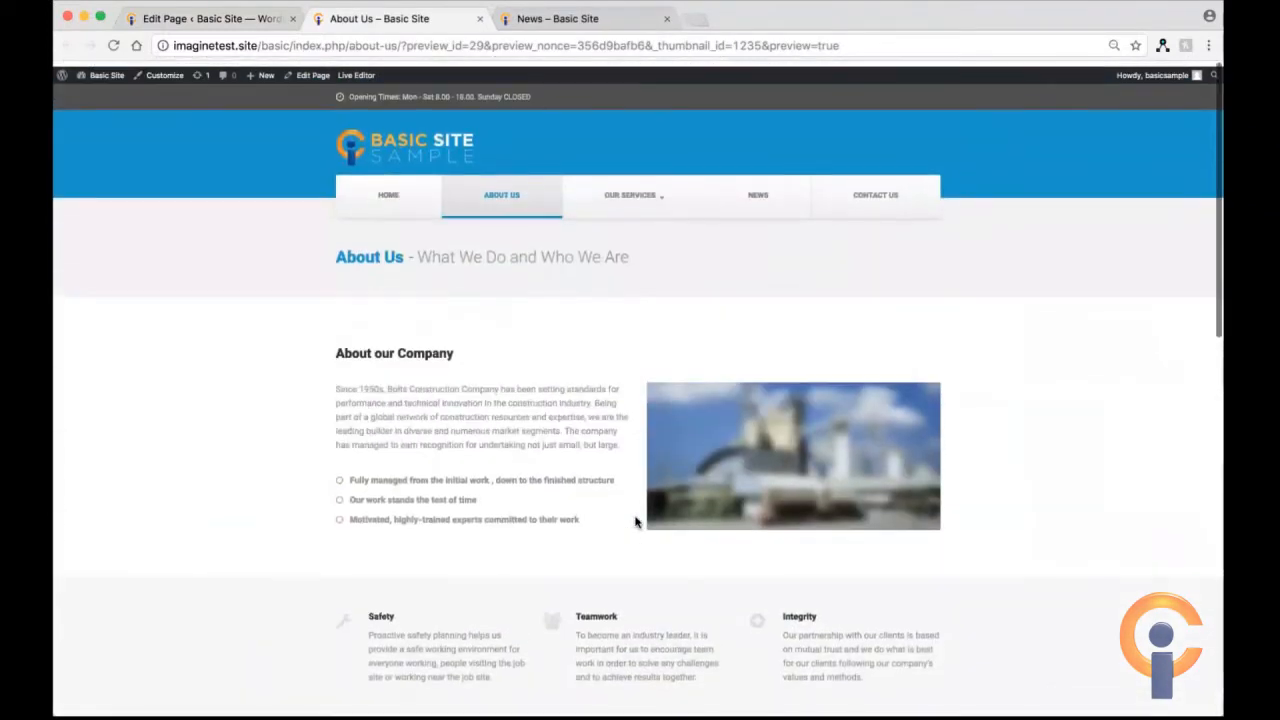
Return to the About Us editor and leave it for the installed plugins list, accepting that changes may not be saved.
left_click(232, 20)
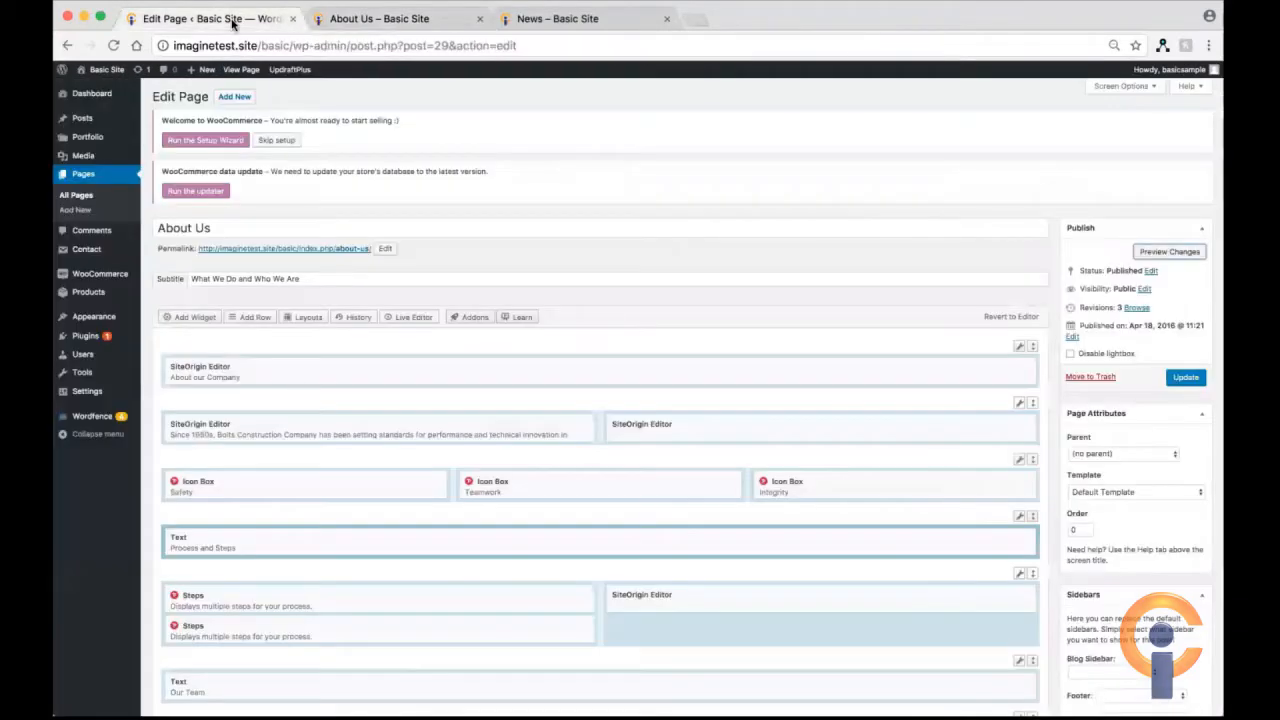
left_click(1183, 378)
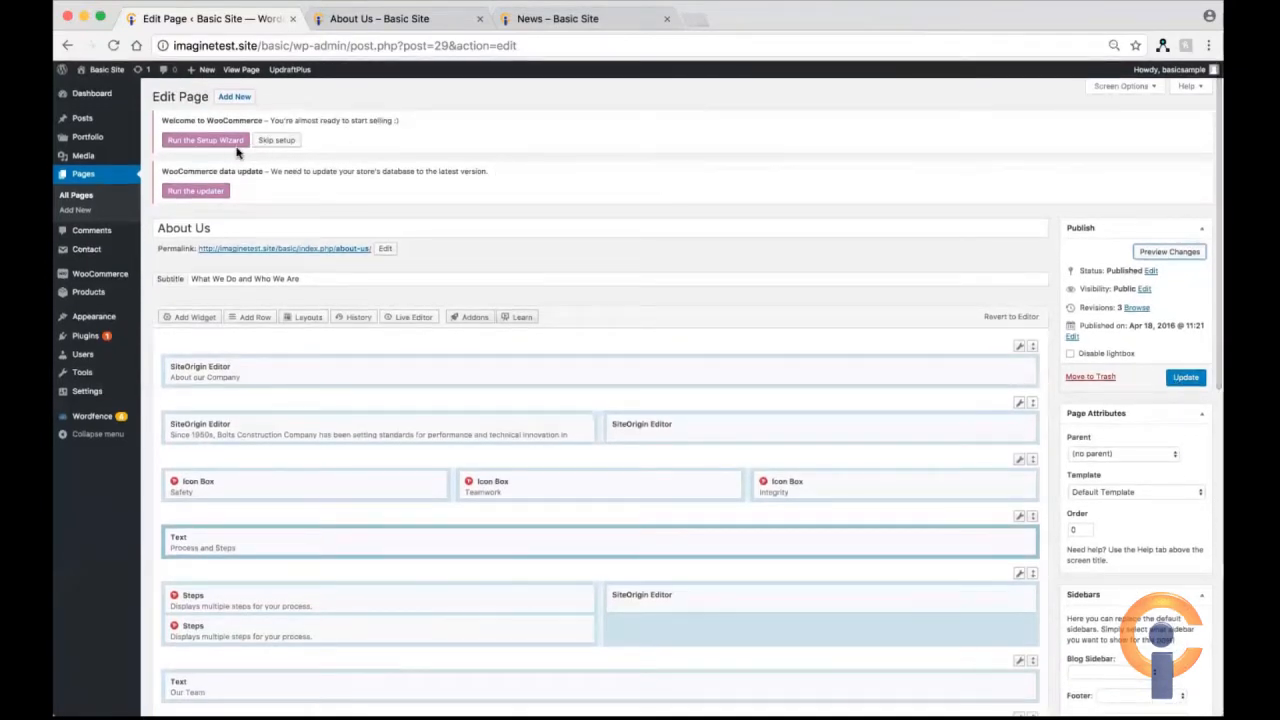
left_click(81, 340)
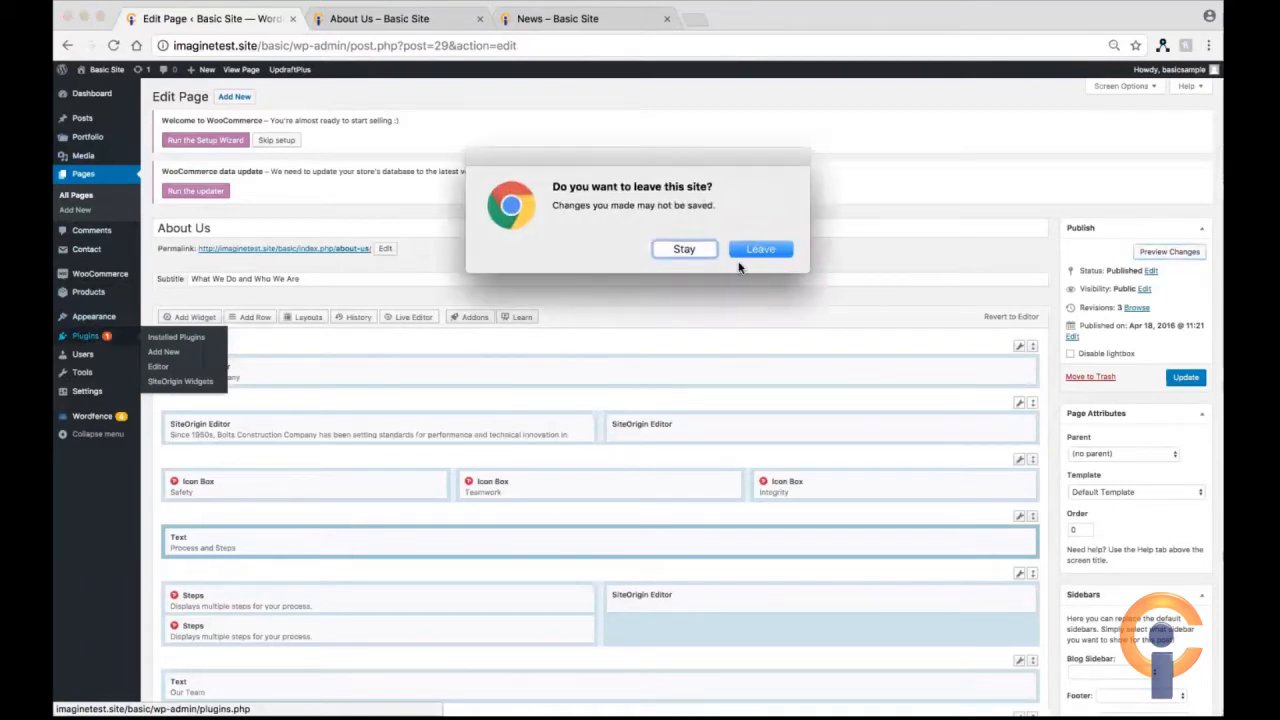
left_click(753, 256)
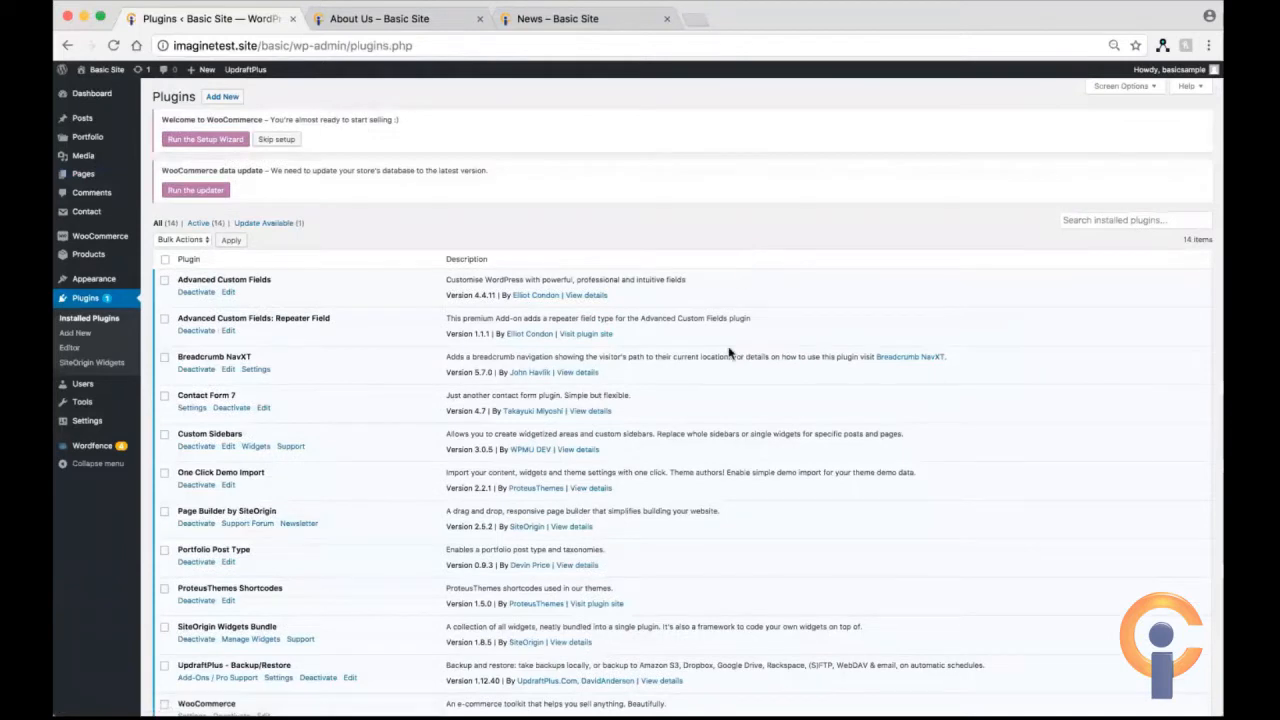
Look through the installed plugins for any with an available update.
scroll(729, 352, "down", 5)
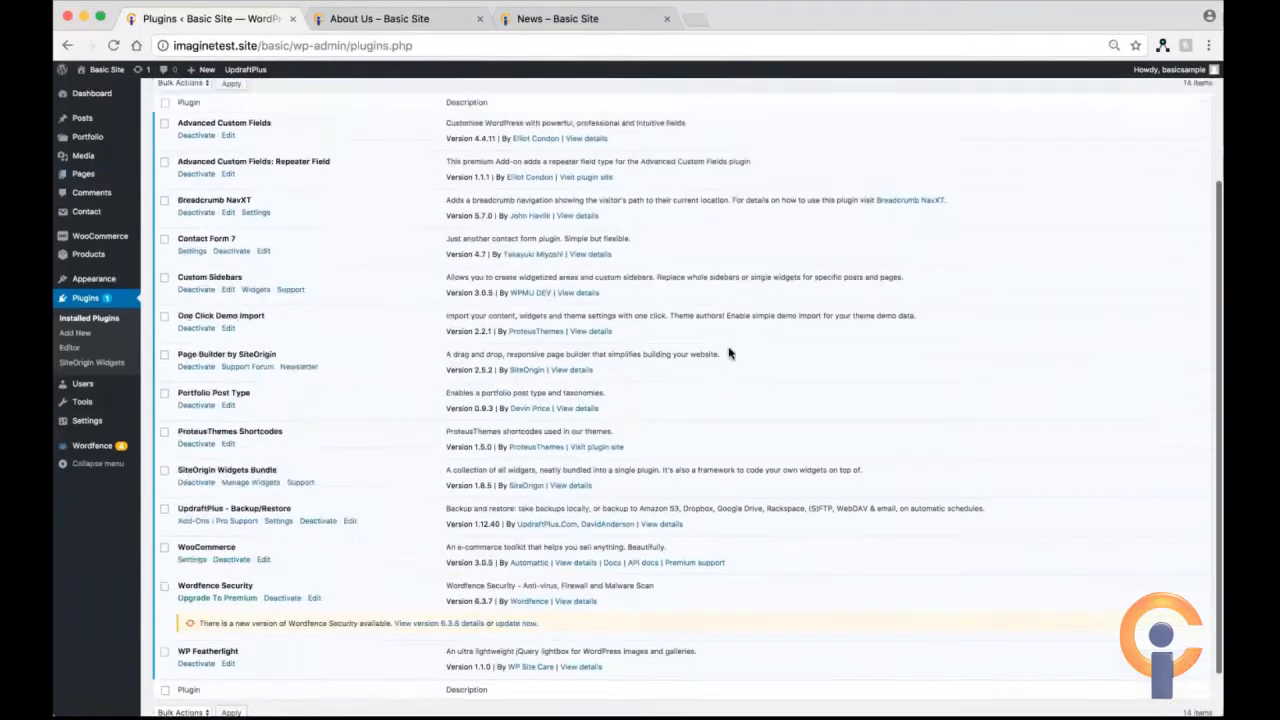
scroll(729, 352, "up", 5)
scroll(729, 352, "down", 8)
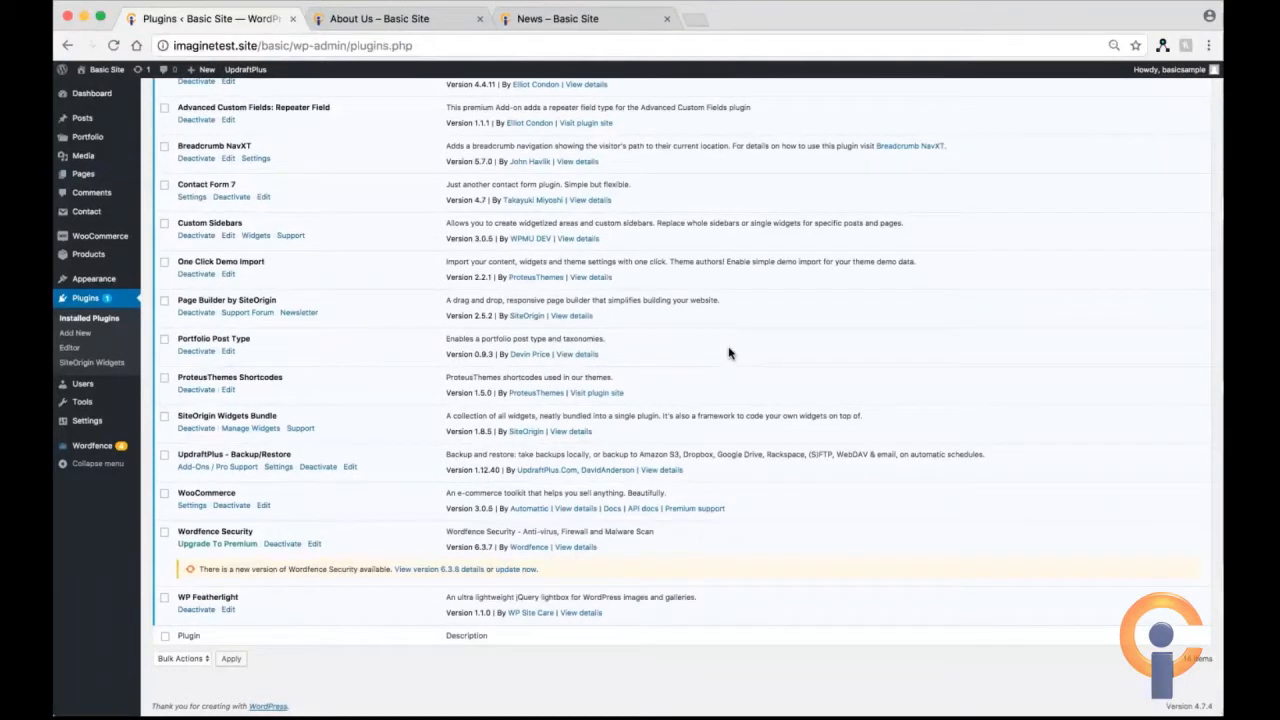
scroll(729, 352, "up", 5)
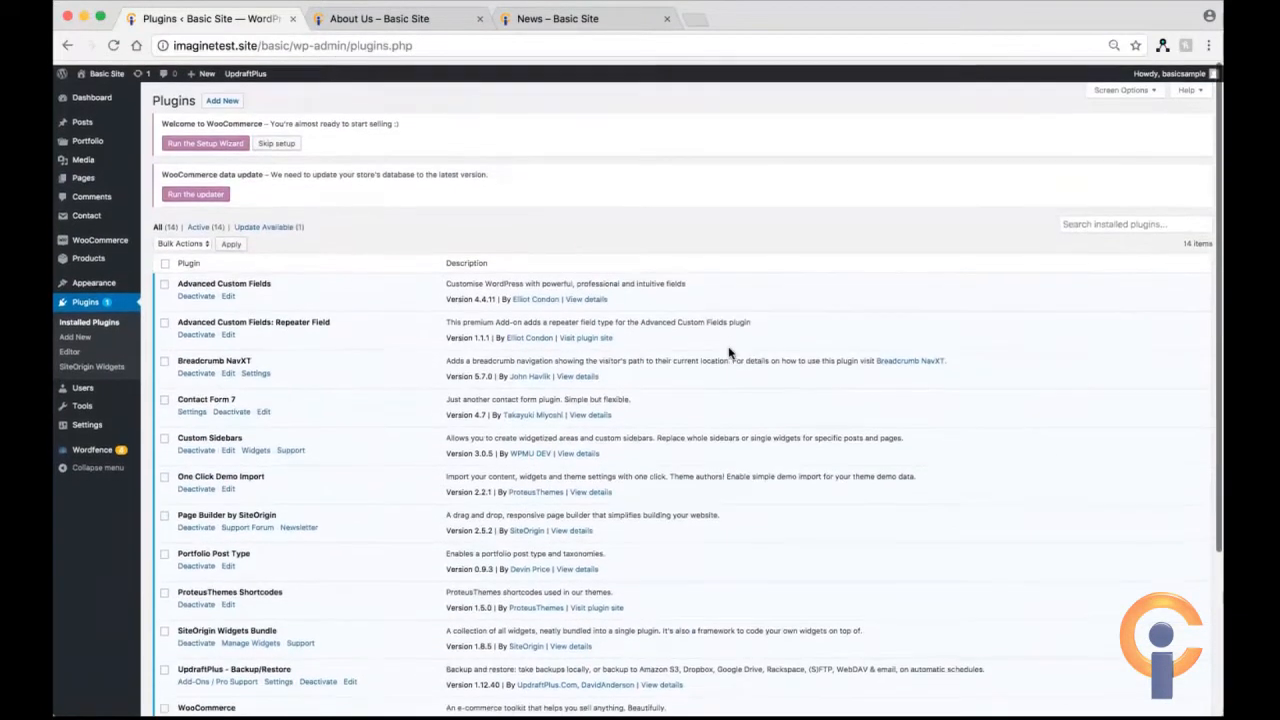
scroll(616, 420, "down", 5)
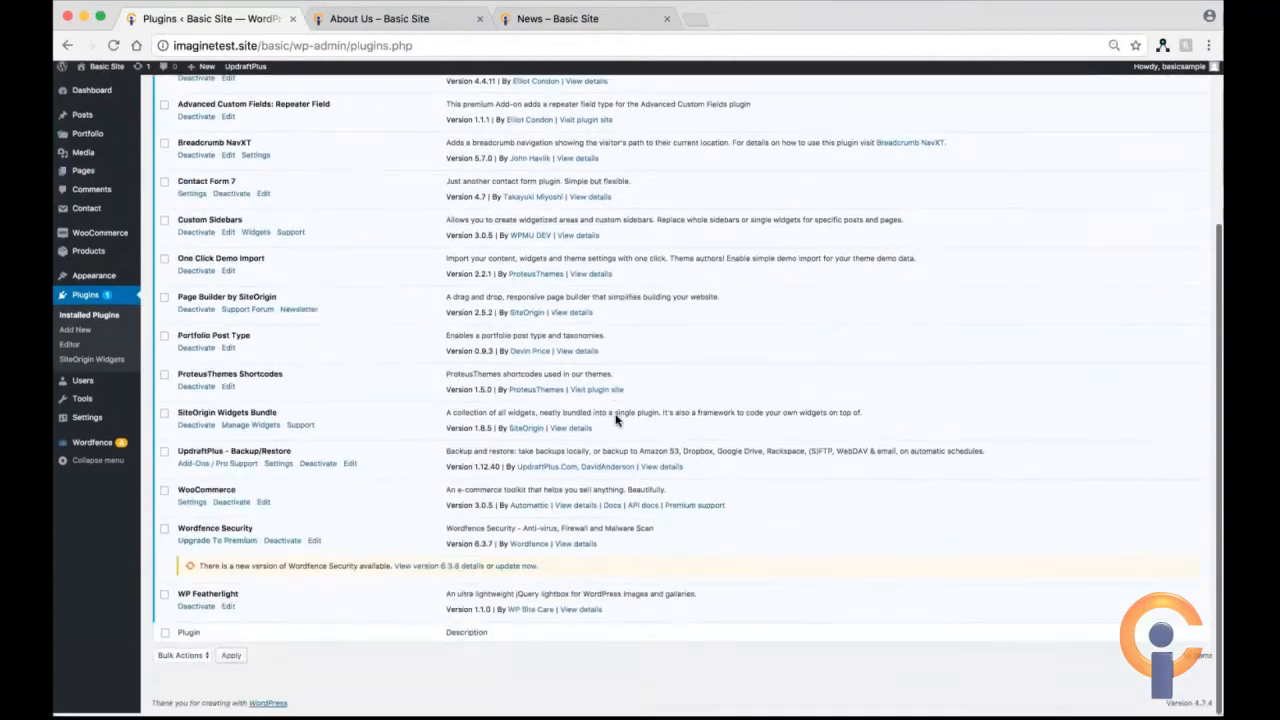
scroll(616, 420, "up", 5)
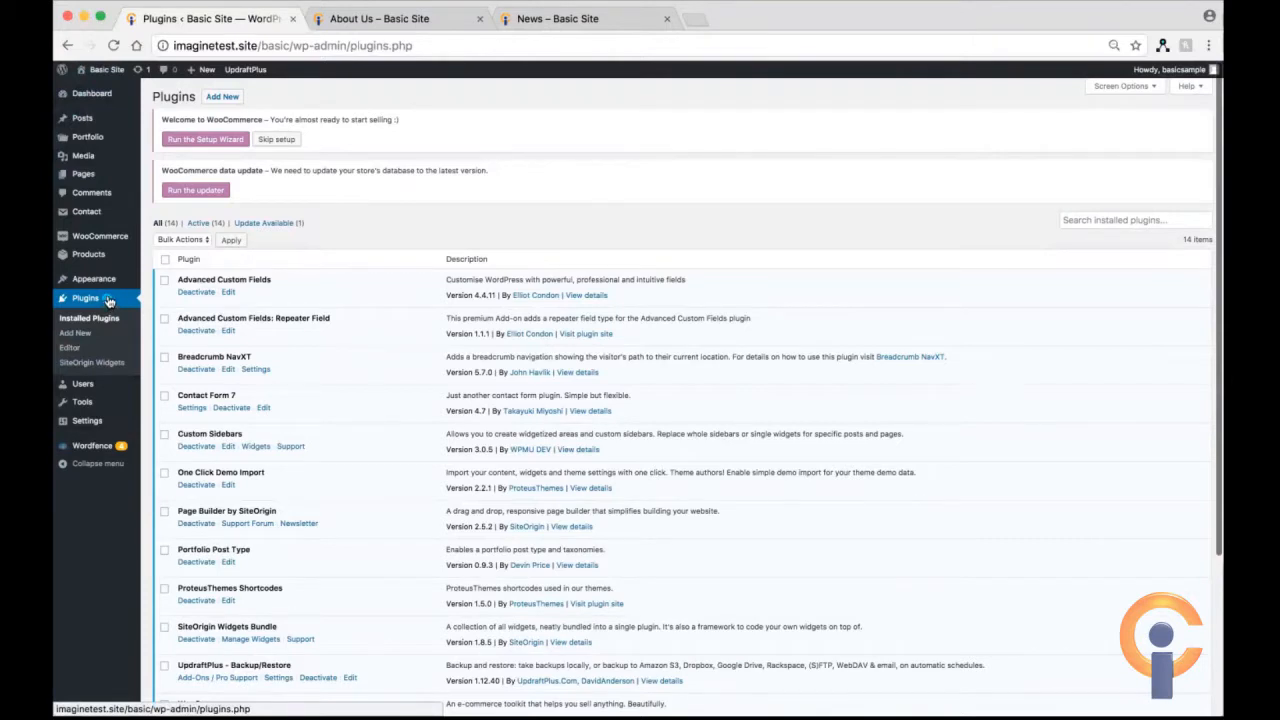
Update the Wordfence Security plugin to version 6.3.8.
scroll(266, 421, "down", 1)
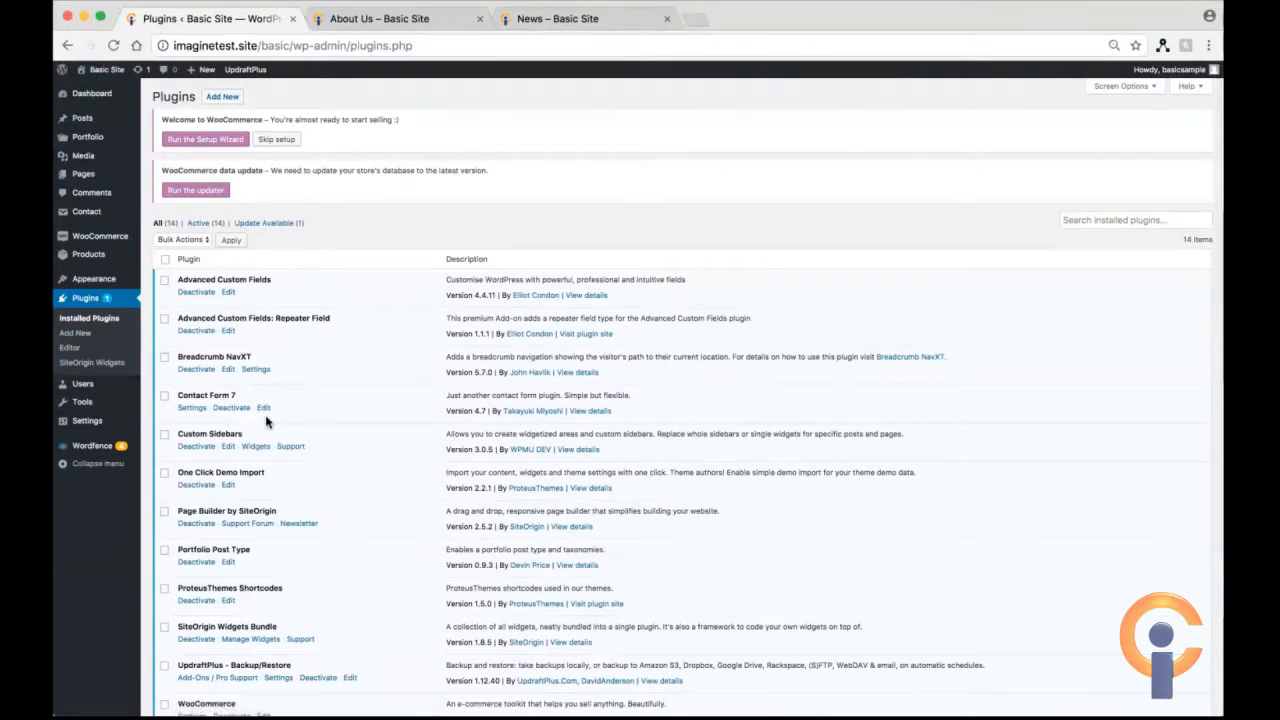
scroll(266, 421, "down", 5)
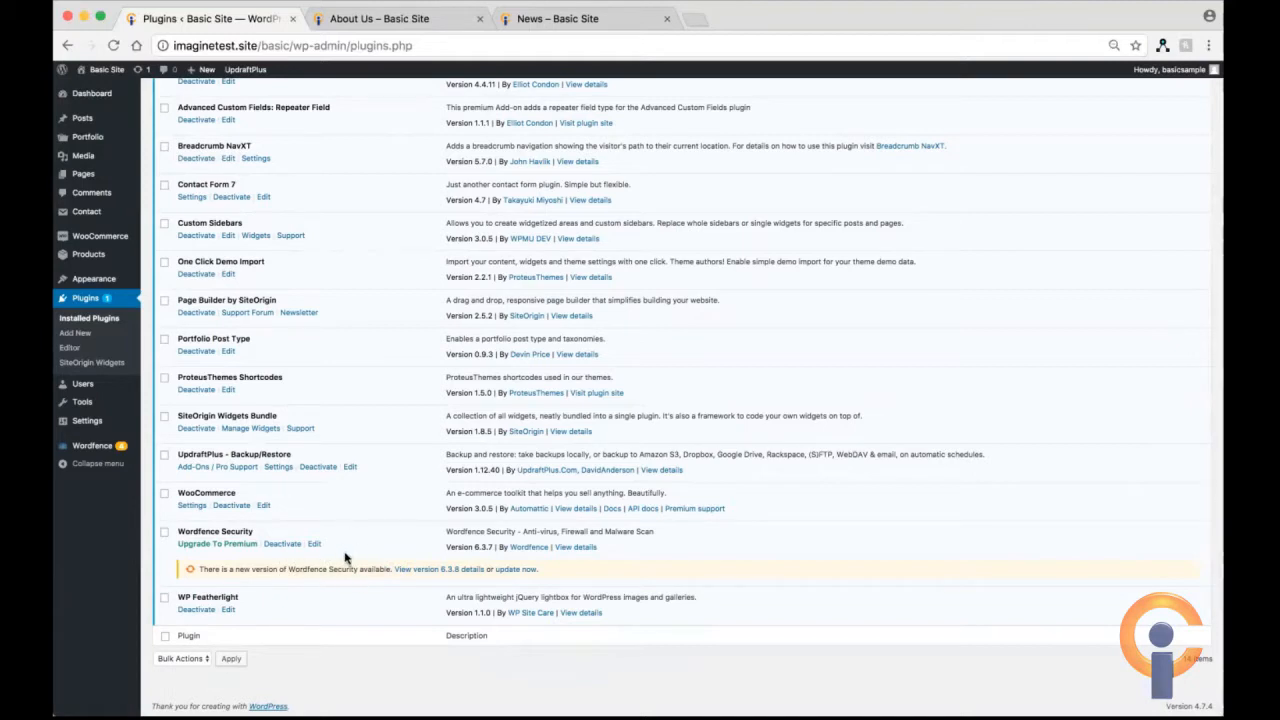
left_click(513, 569)
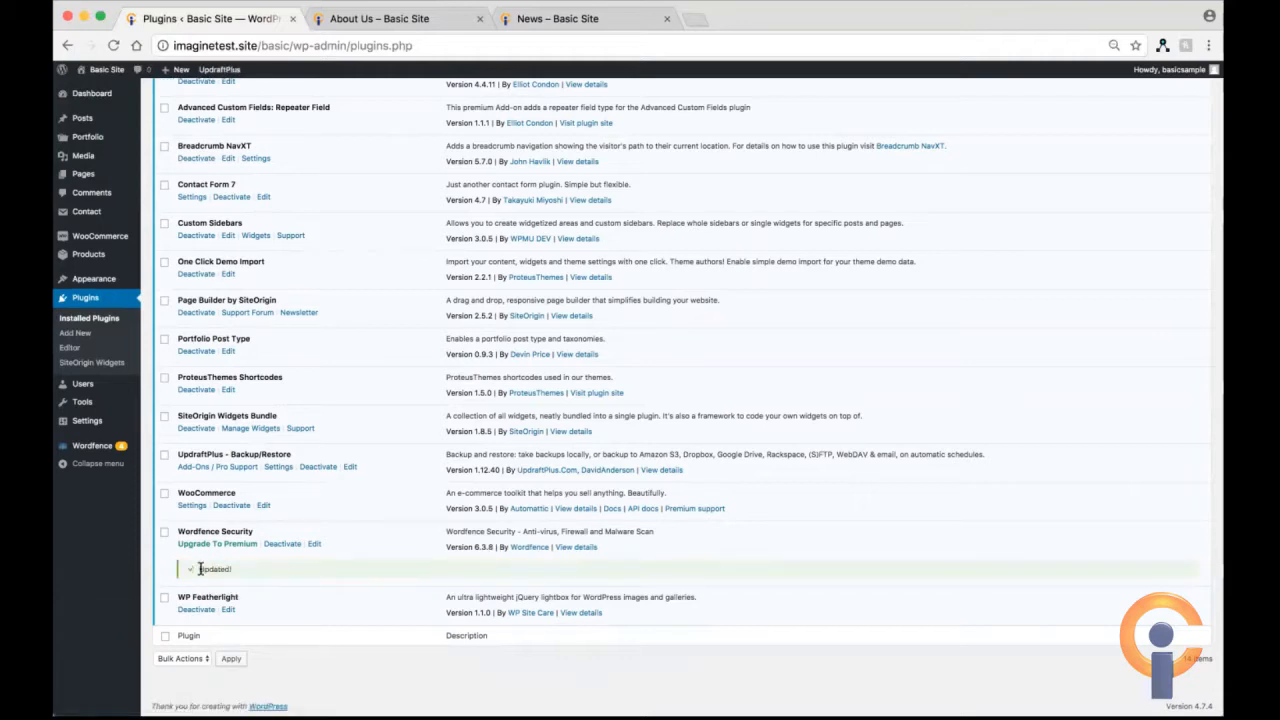
Reload the installed plugins list and check it for remaining update notices.
scroll(200, 568, "up", 5)
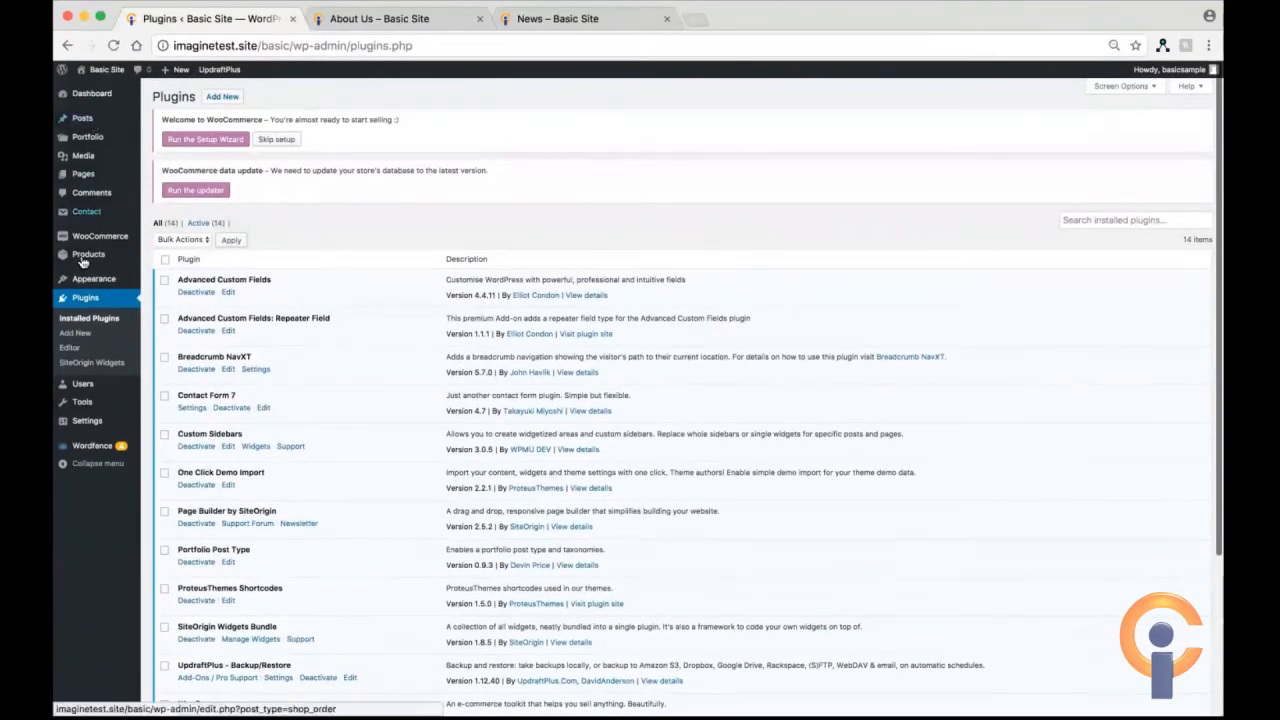
left_click(117, 302)
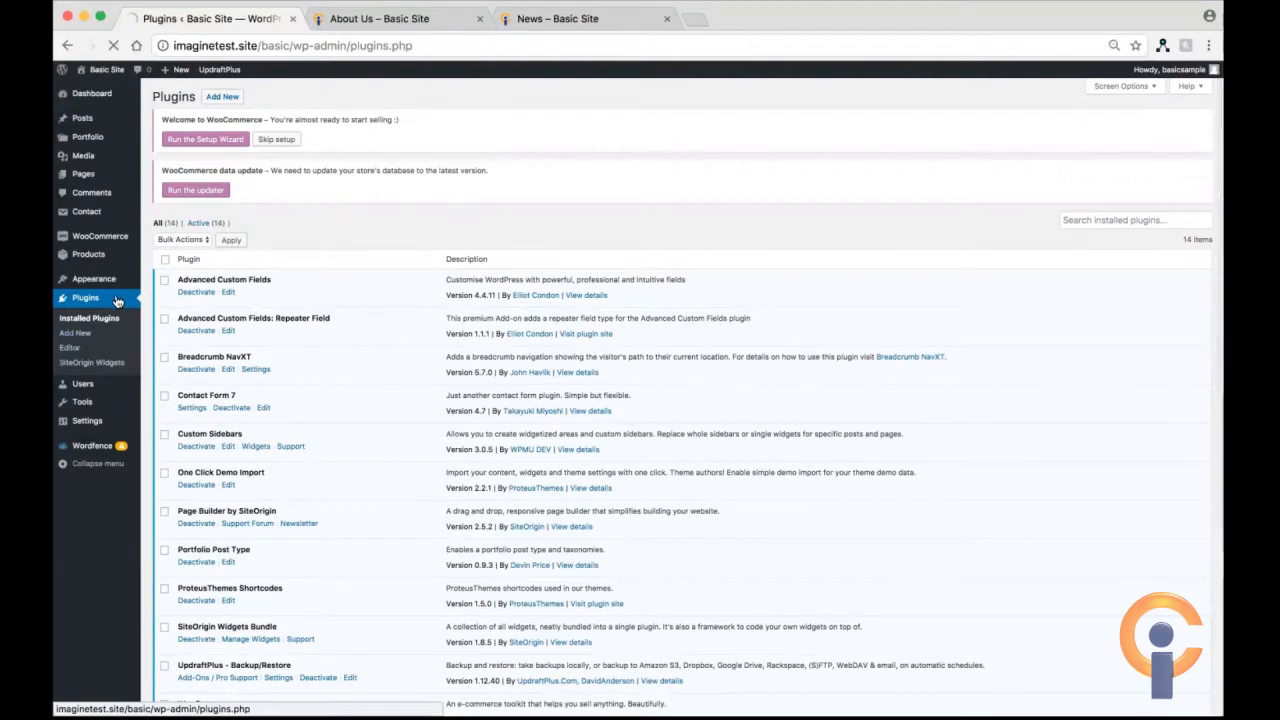
scroll(257, 562, "down", 3)
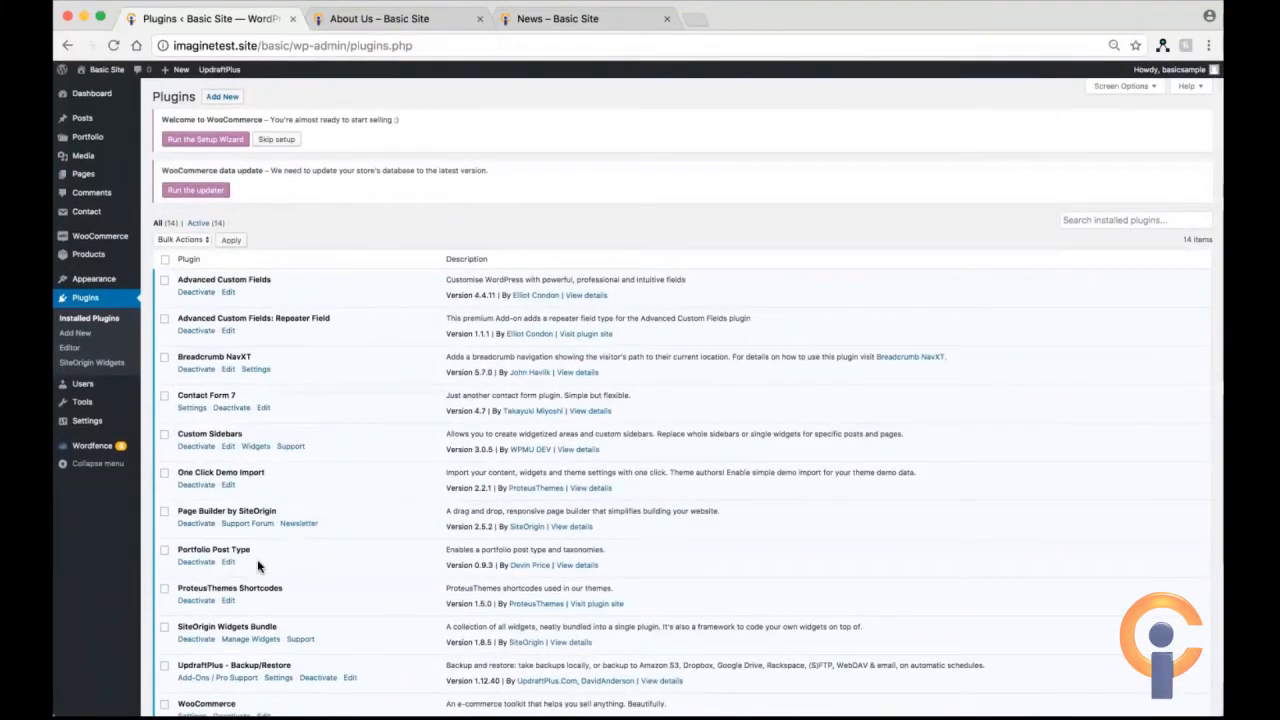
scroll(257, 559, "down", 5)
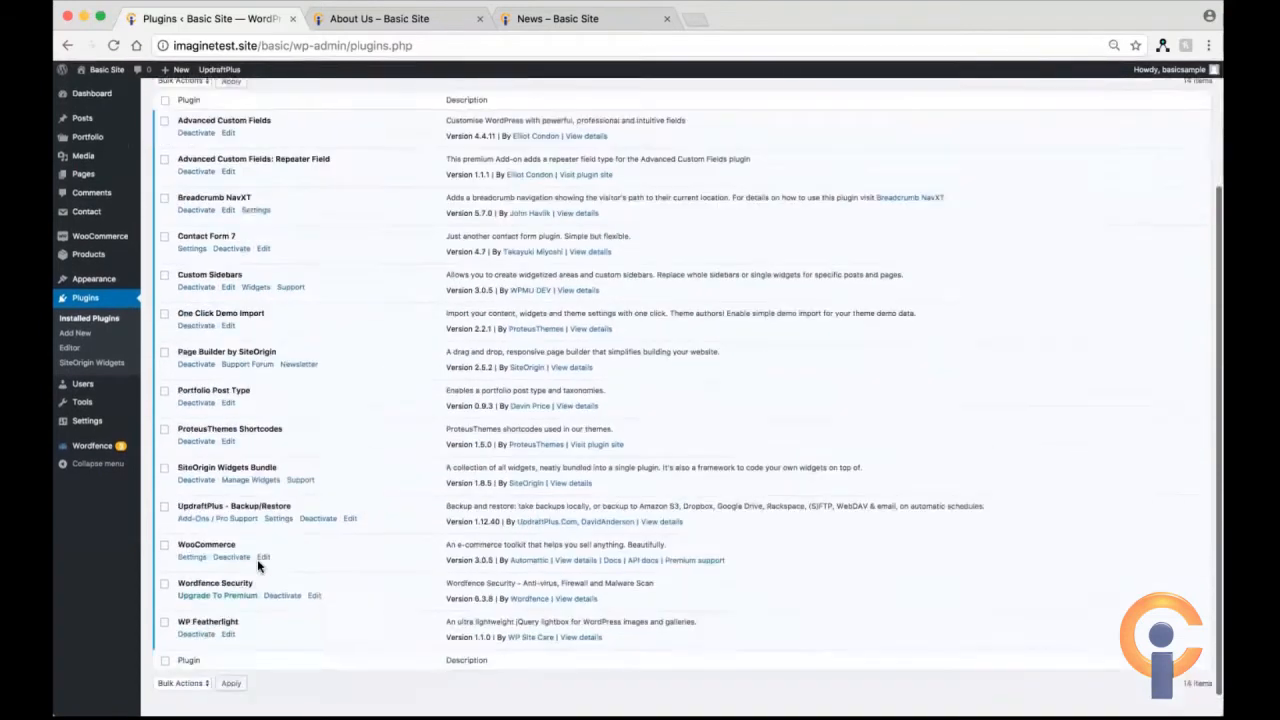
scroll(257, 559, "up", 5)
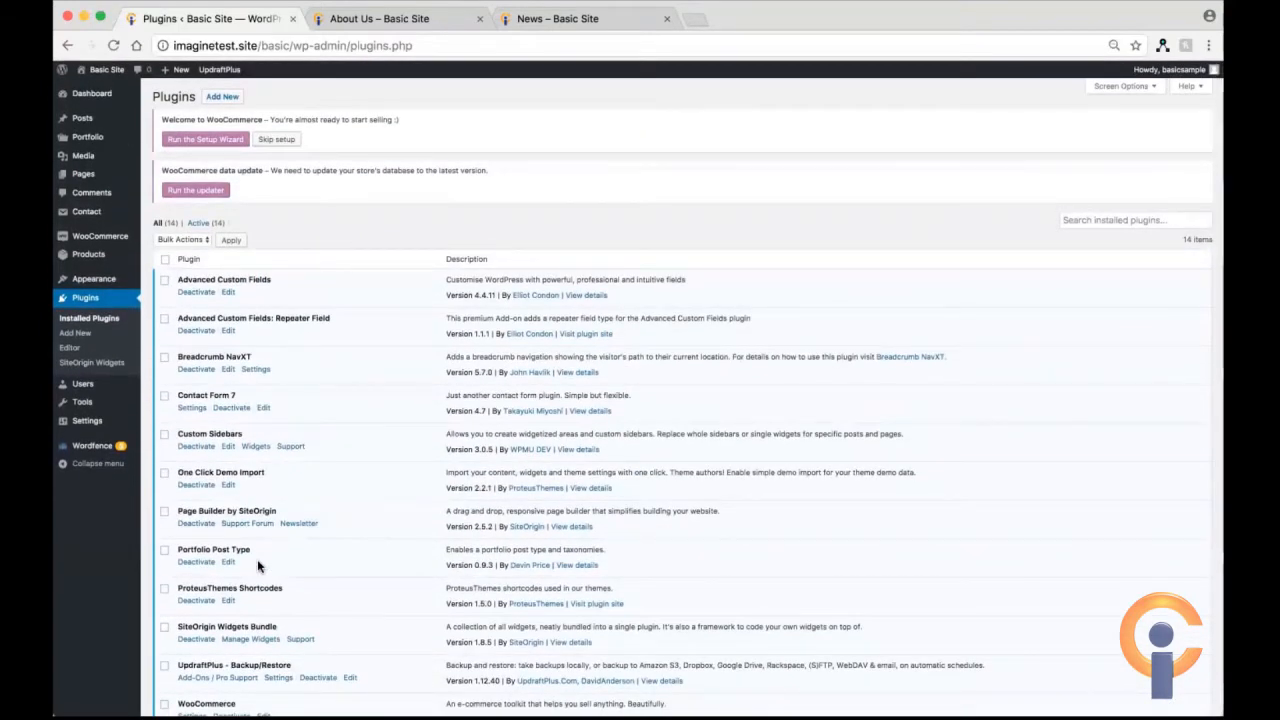
scroll(267, 245, "down", 1)
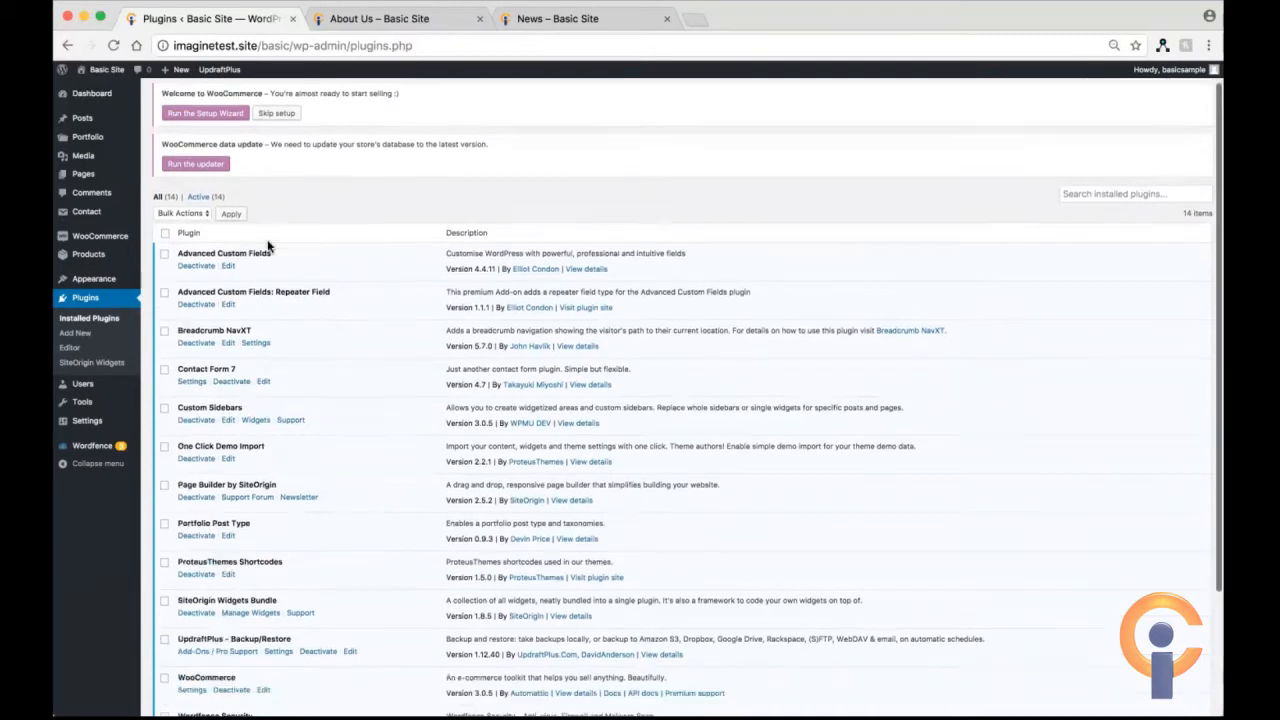
scroll(267, 245, "down", 5)
scroll(267, 245, "up", 5)
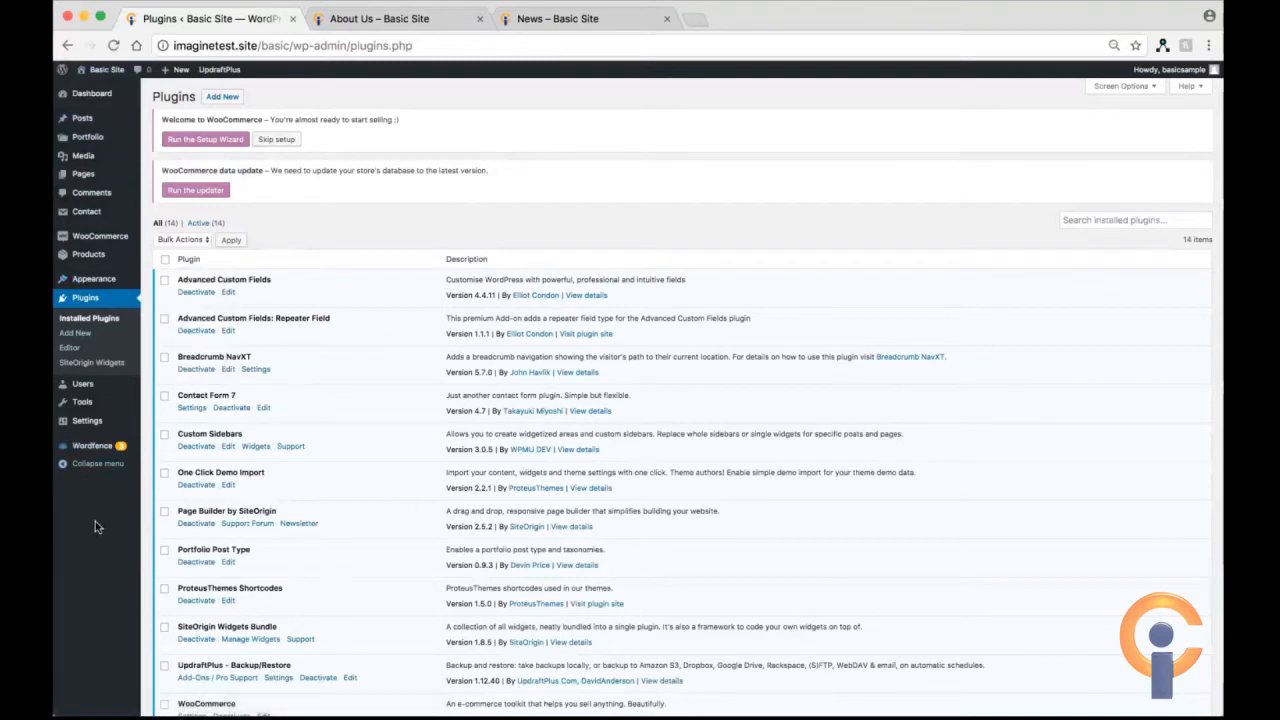
left_click(410, 19)
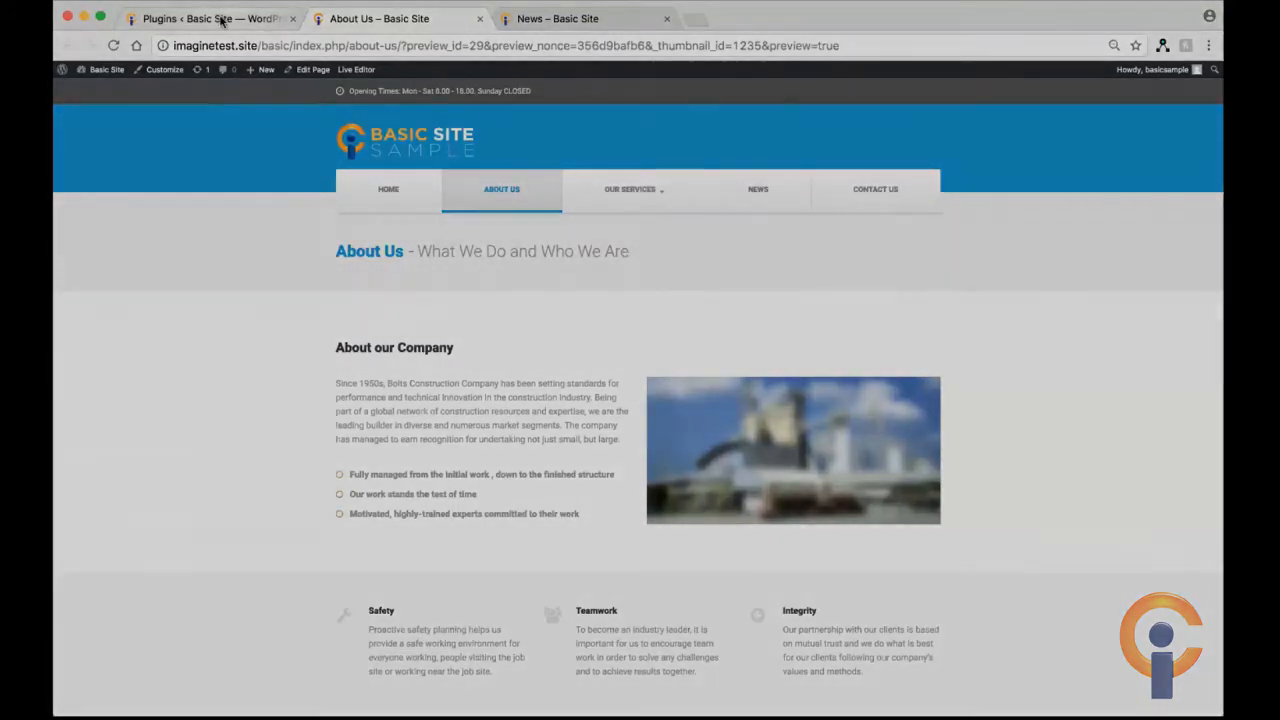
left_click(221, 19)
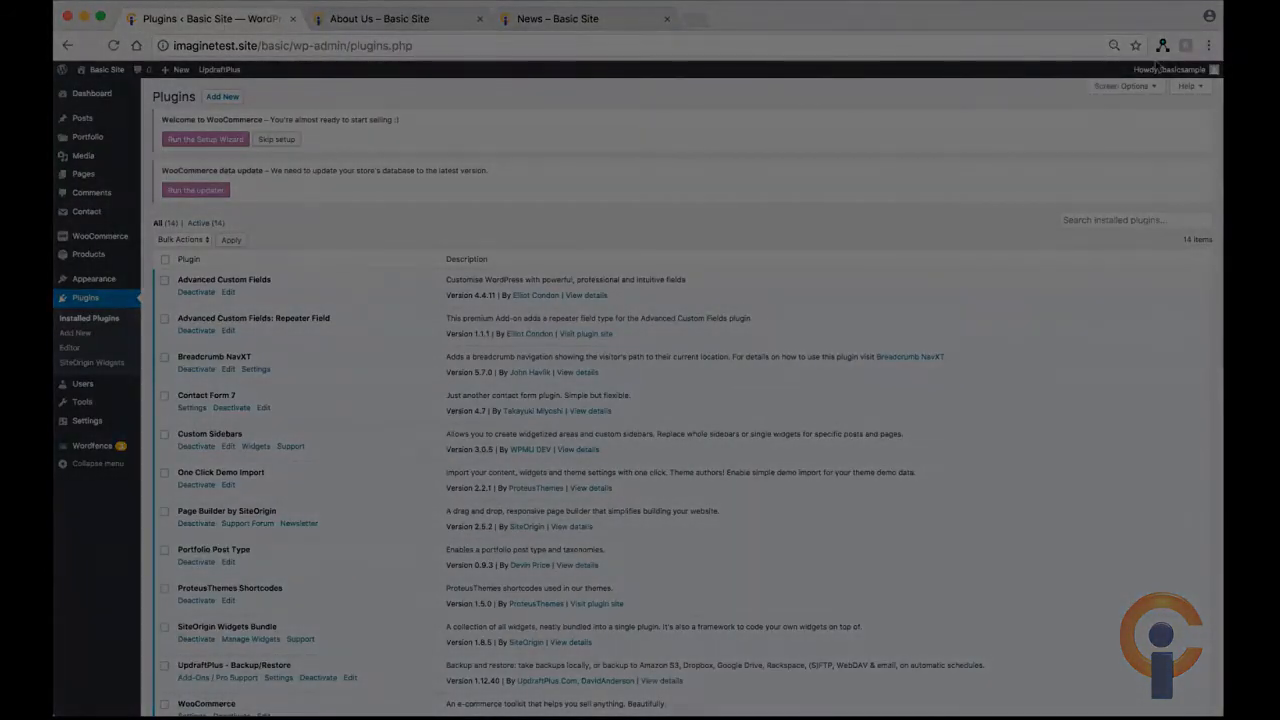